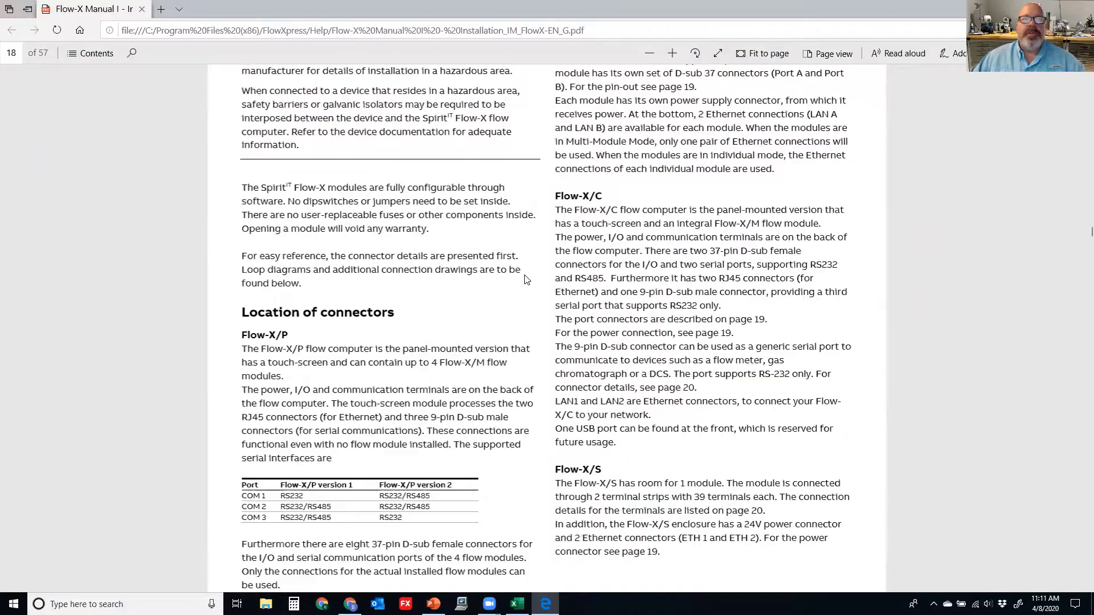
Review the D-sub connector and terminal strip pin-out tables in the Flow-X installation manual
scroll(525, 279, down, 8)
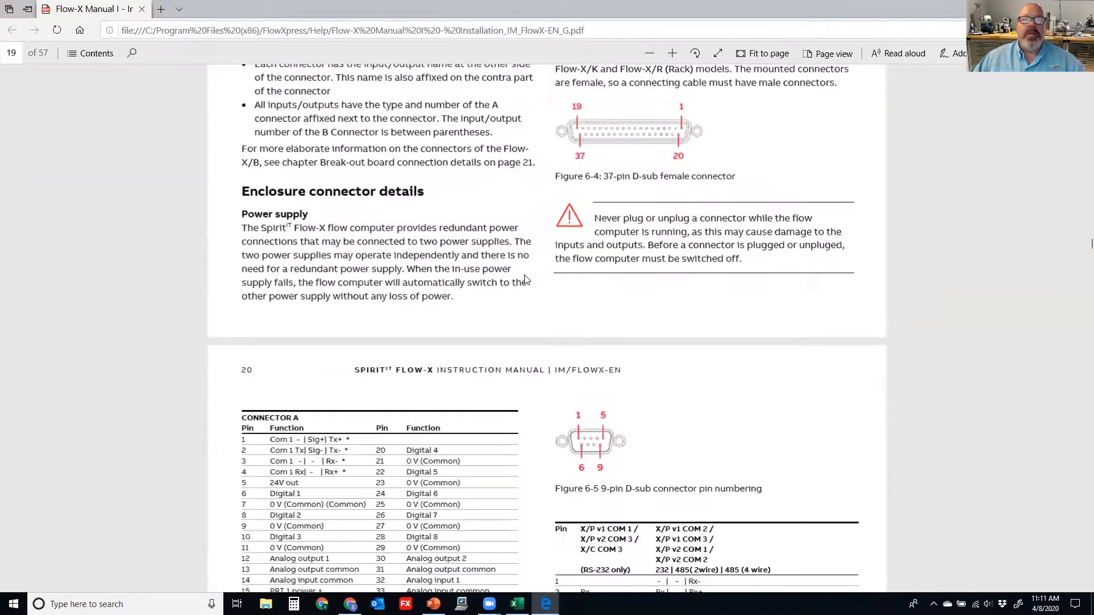
scroll(525, 280, up, 1)
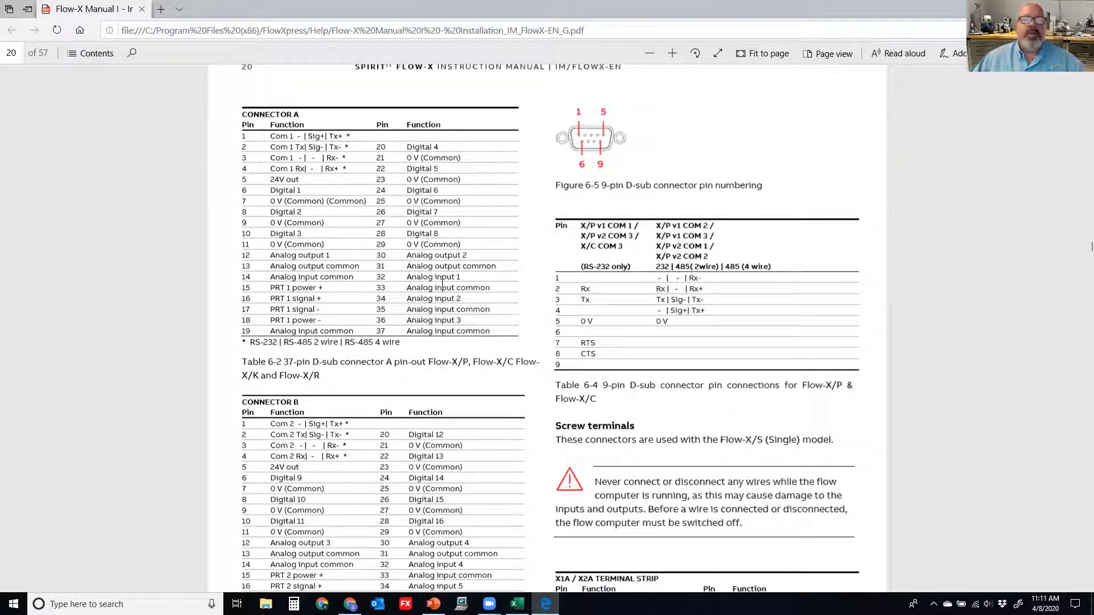
scroll(442, 284, down, 1)
scroll(442, 284, down, 2)
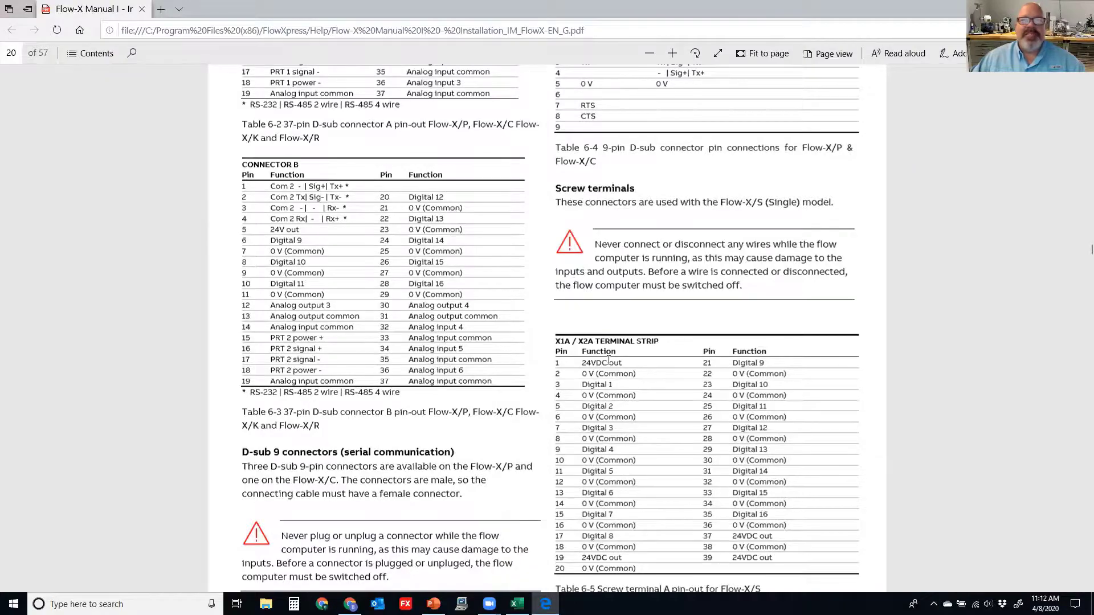
scroll(609, 360, down, 10)
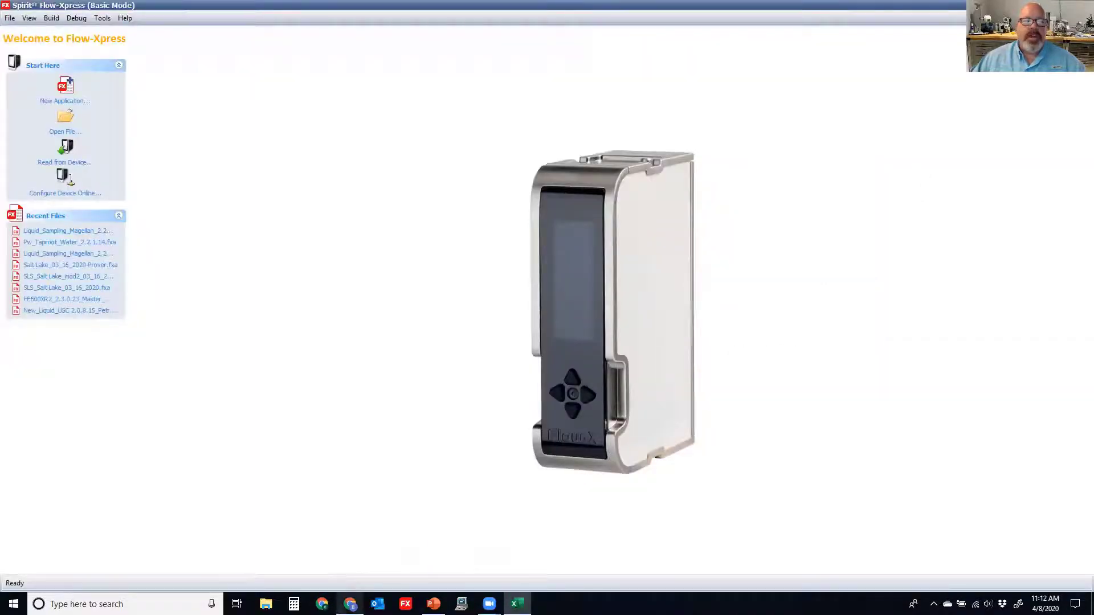
Switch to Chrome, maximize its window and open the flow computer's web interface at 10.1.10.200
mouse_move(349, 603)
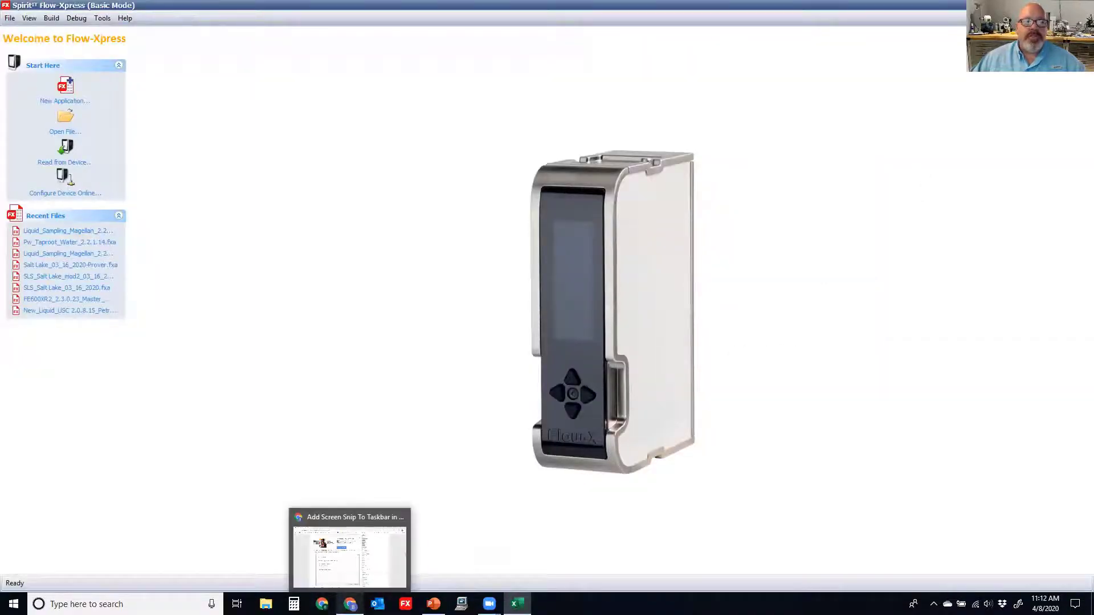
click(322, 604)
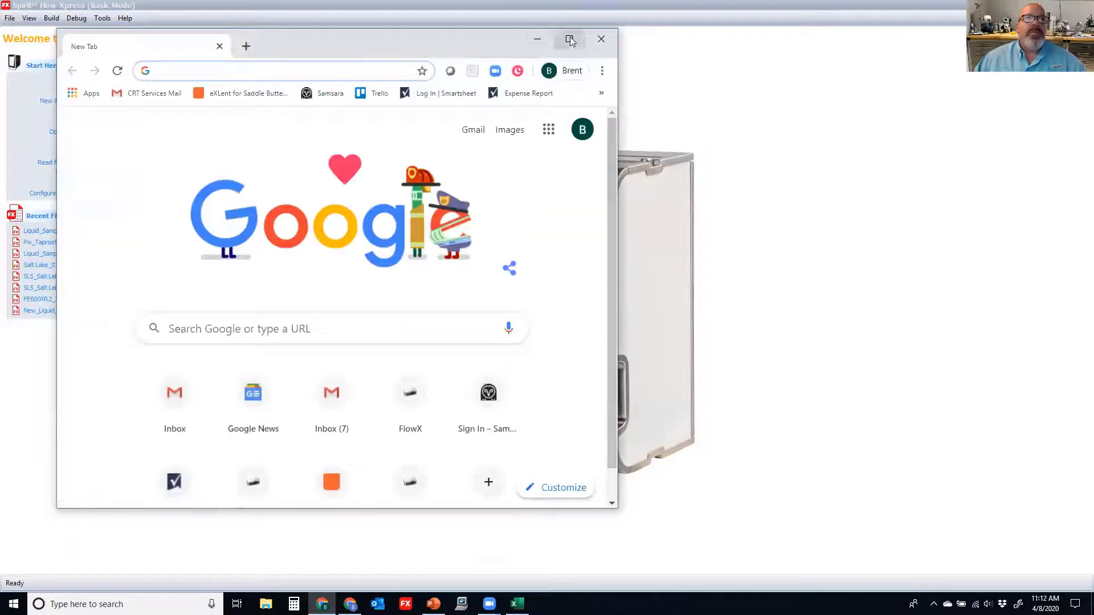
click(569, 39)
text(10.1.10.200)
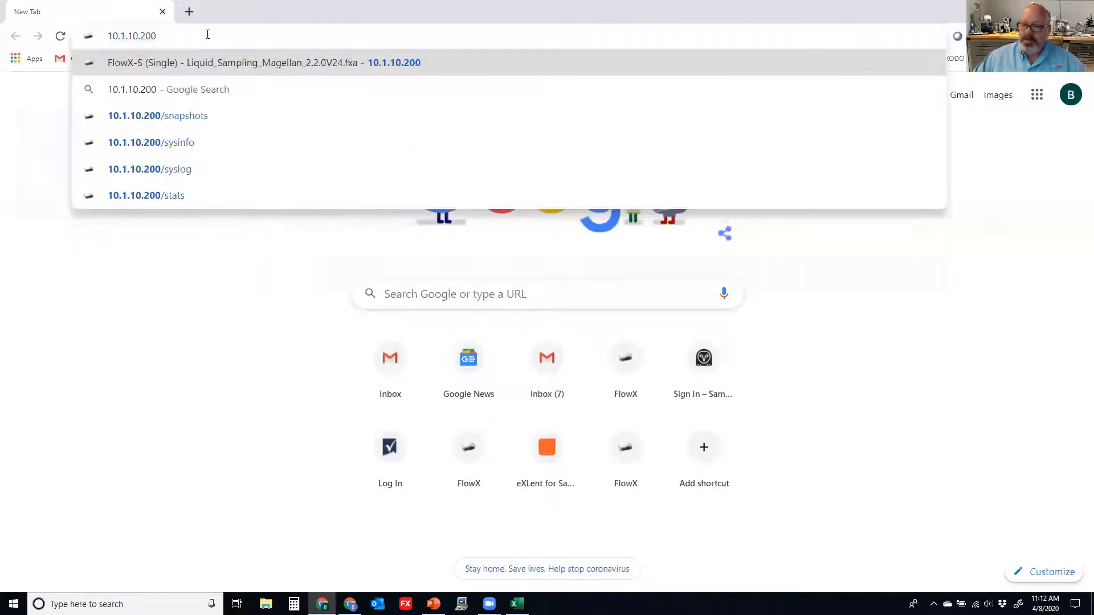
key(Return)
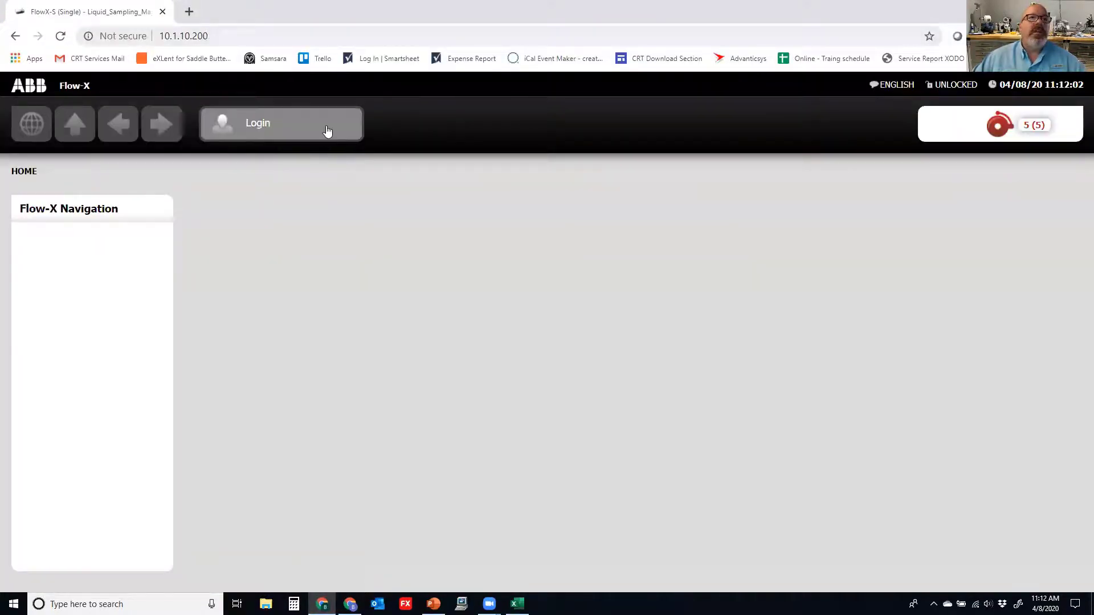
Log in to the flow computer's web interface with the username and account password
click(327, 130)
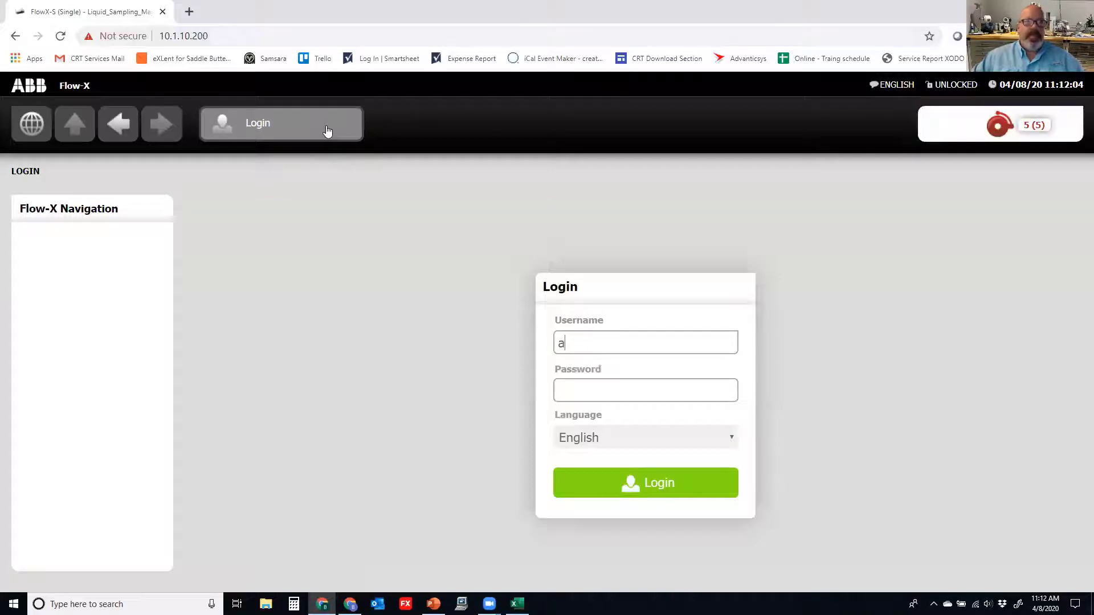
text(a)
key(Return)
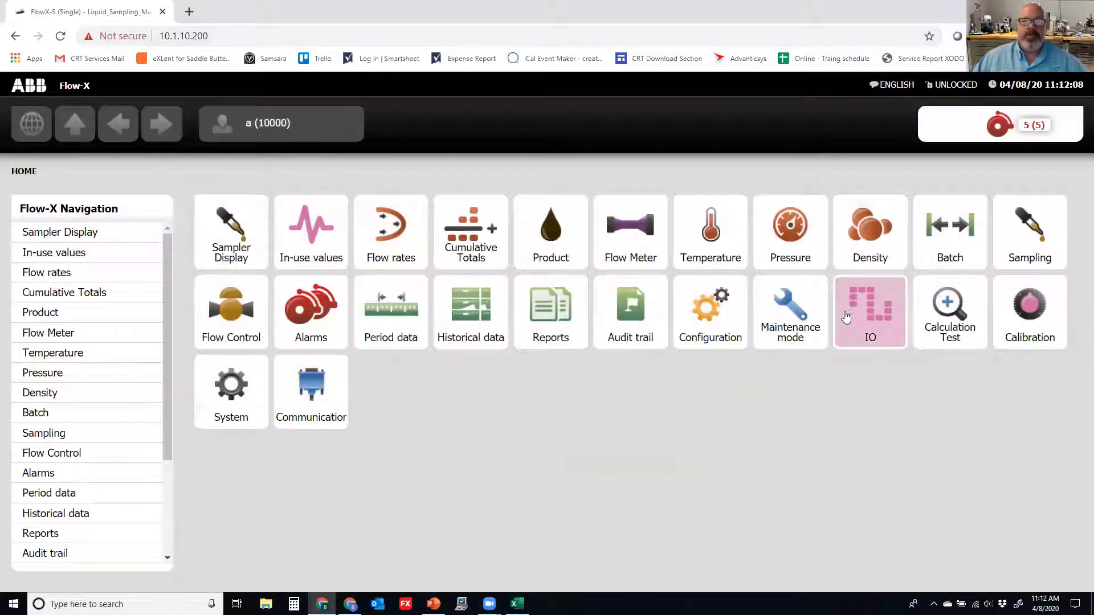
Open the Digital IO assign page in the IO configuration of Module 1
click(860, 308)
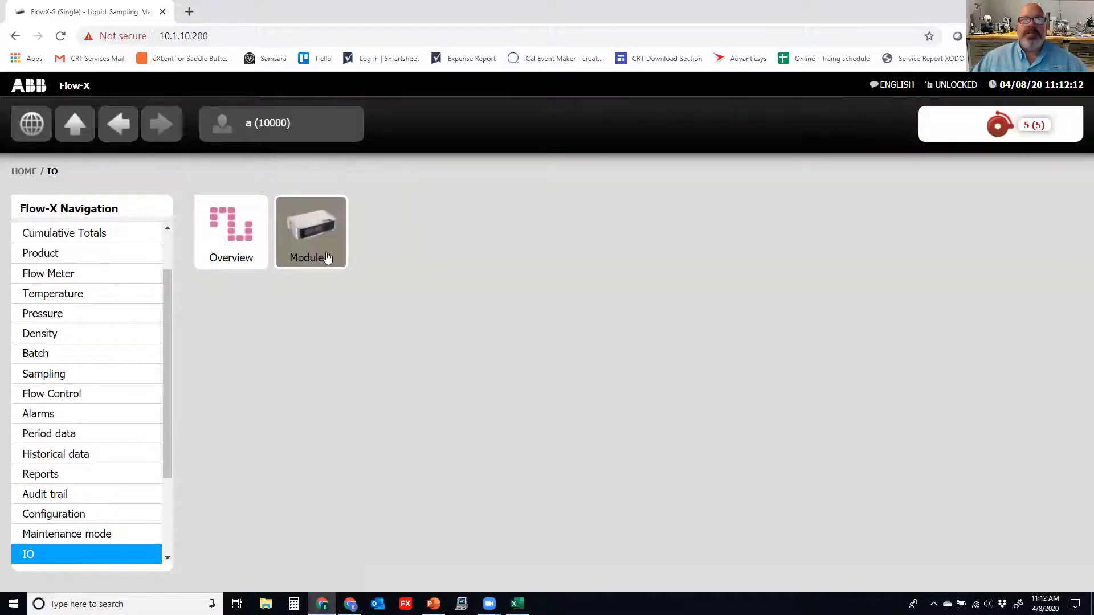
click(308, 253)
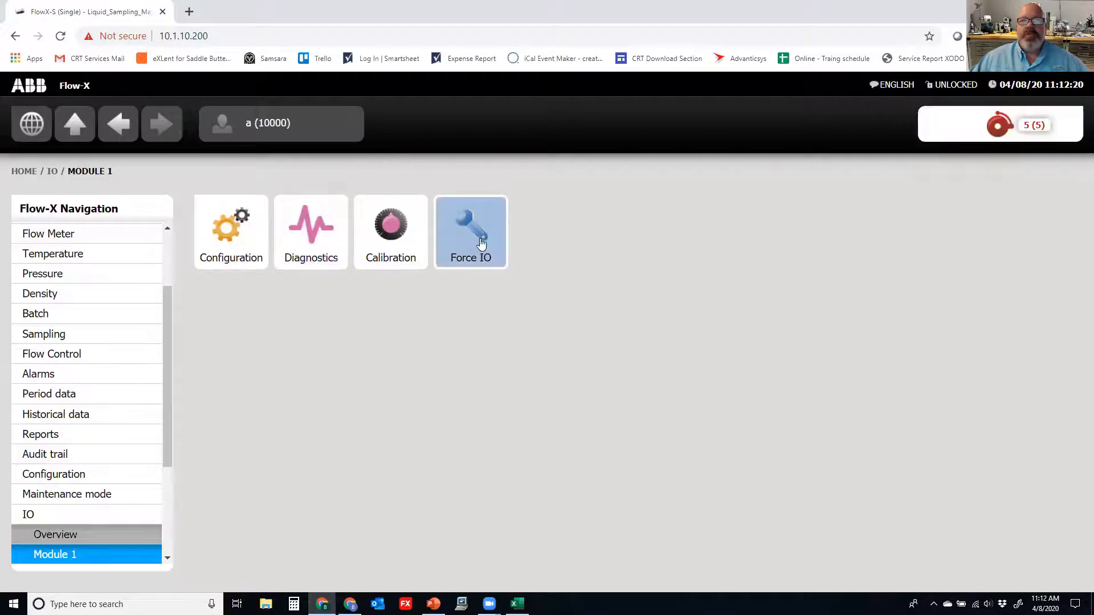
click(260, 263)
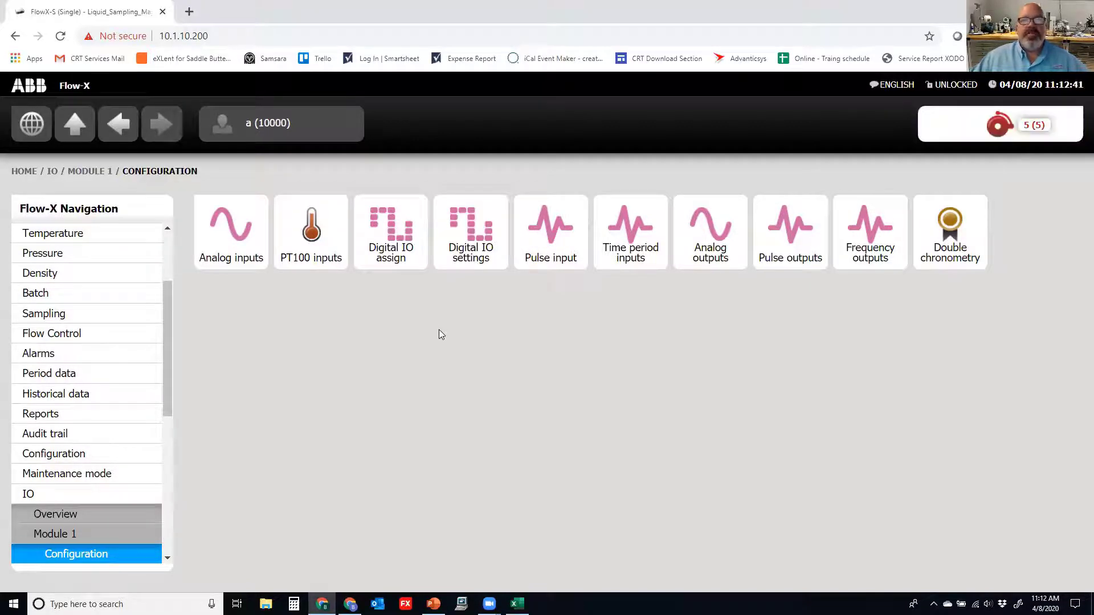
click(419, 259)
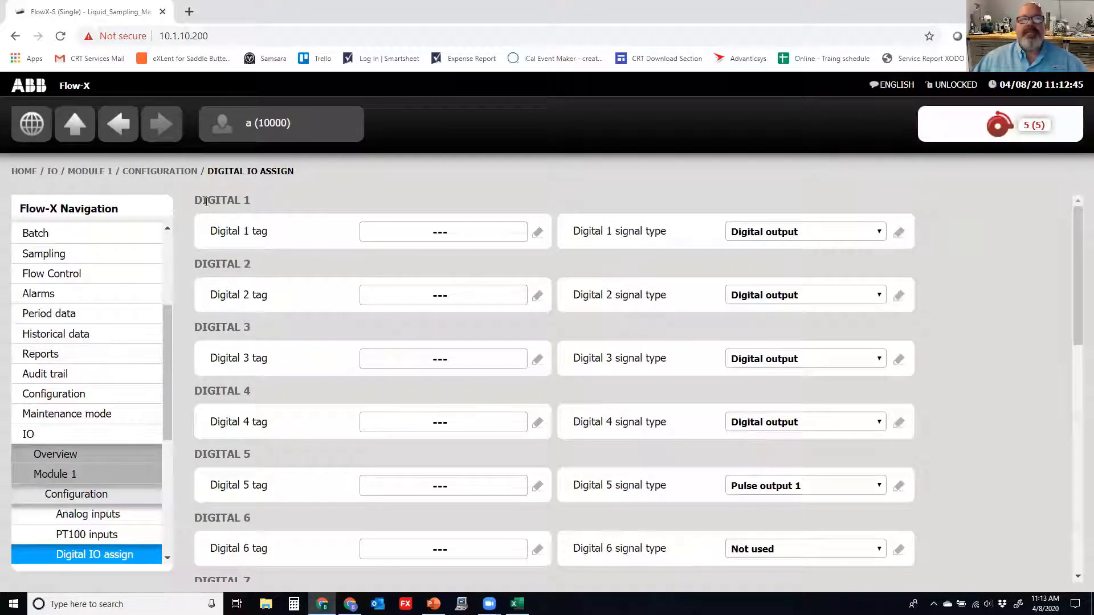
Look over the Digital 1 signal type options, then set the Digital 1 tag to Meter Pulse and accept it
drag(200, 235, 267, 235)
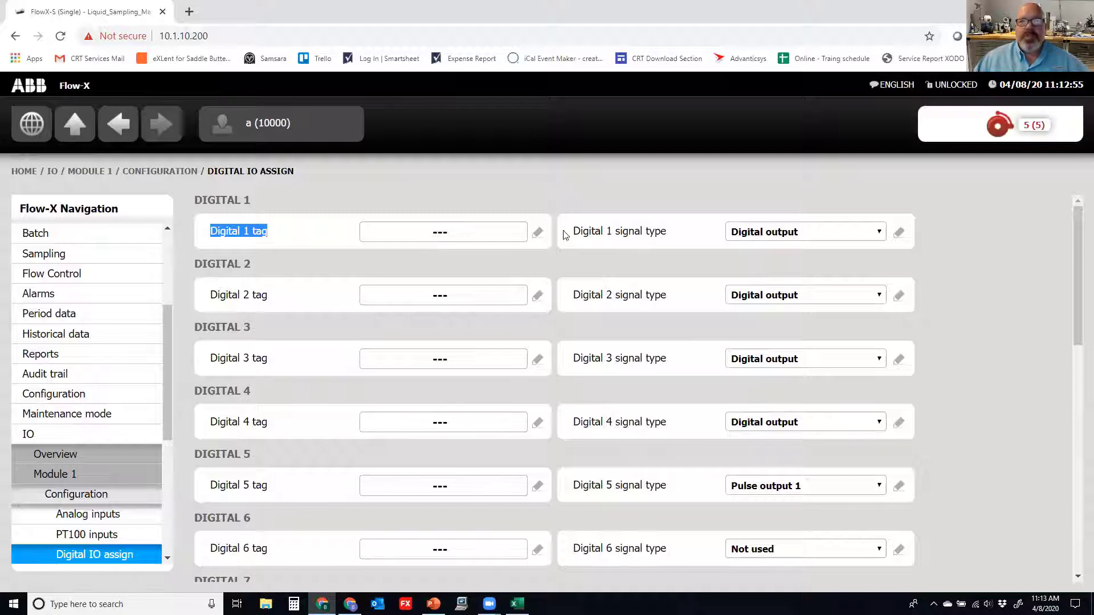
drag(571, 233, 663, 240)
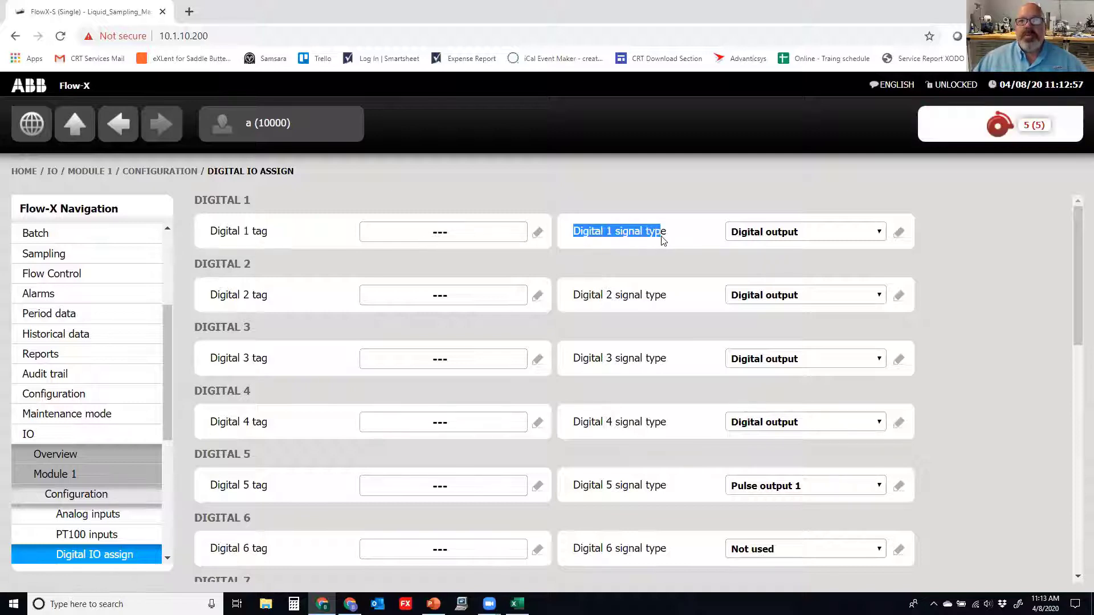
click(804, 235)
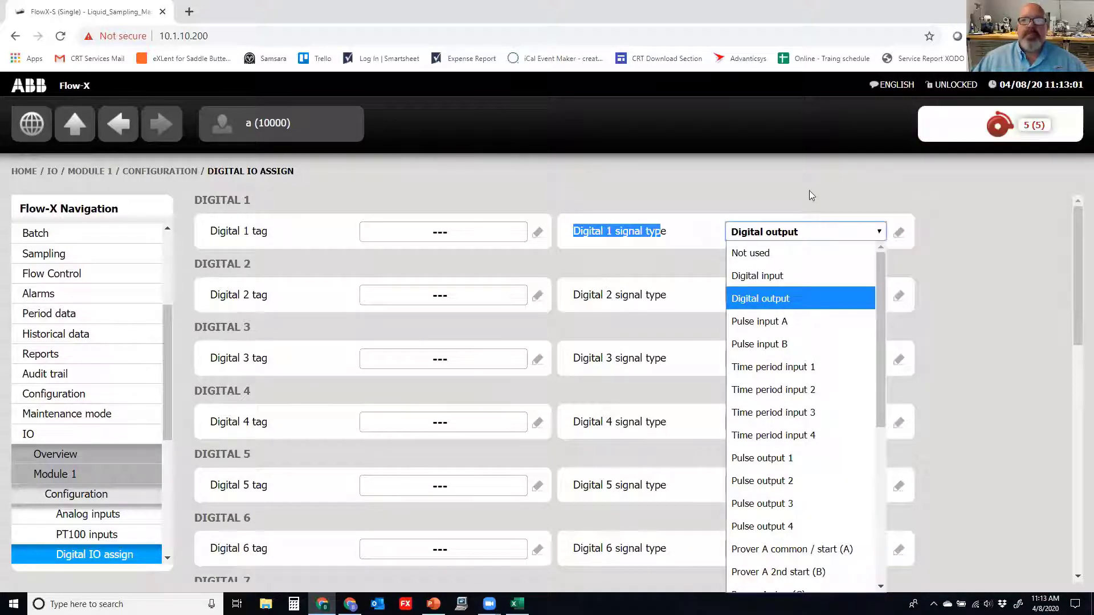
click(804, 233)
click(503, 230)
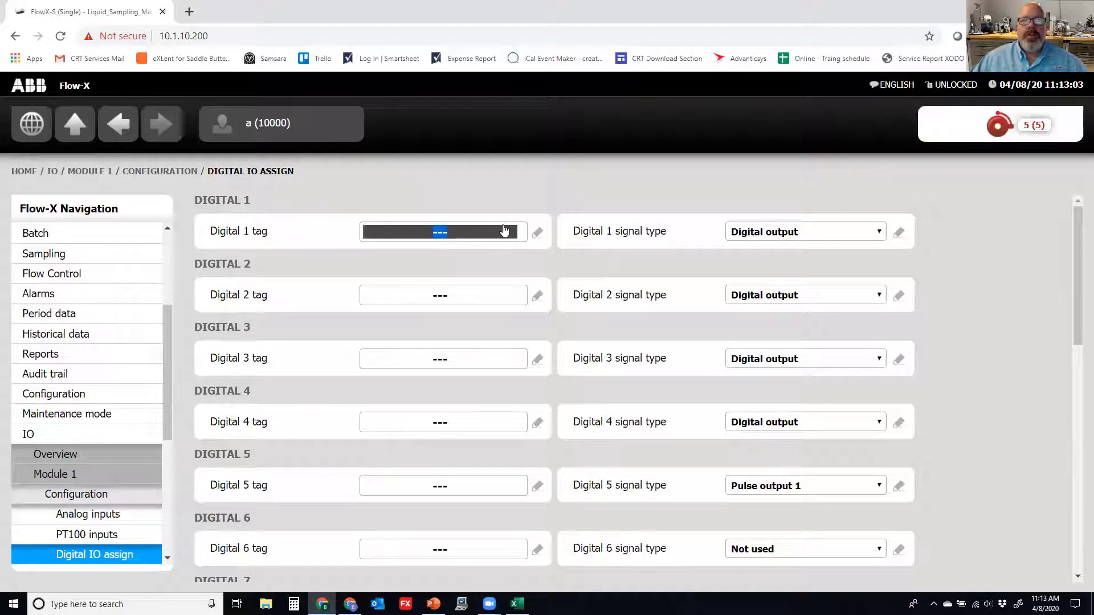
text(Meter)
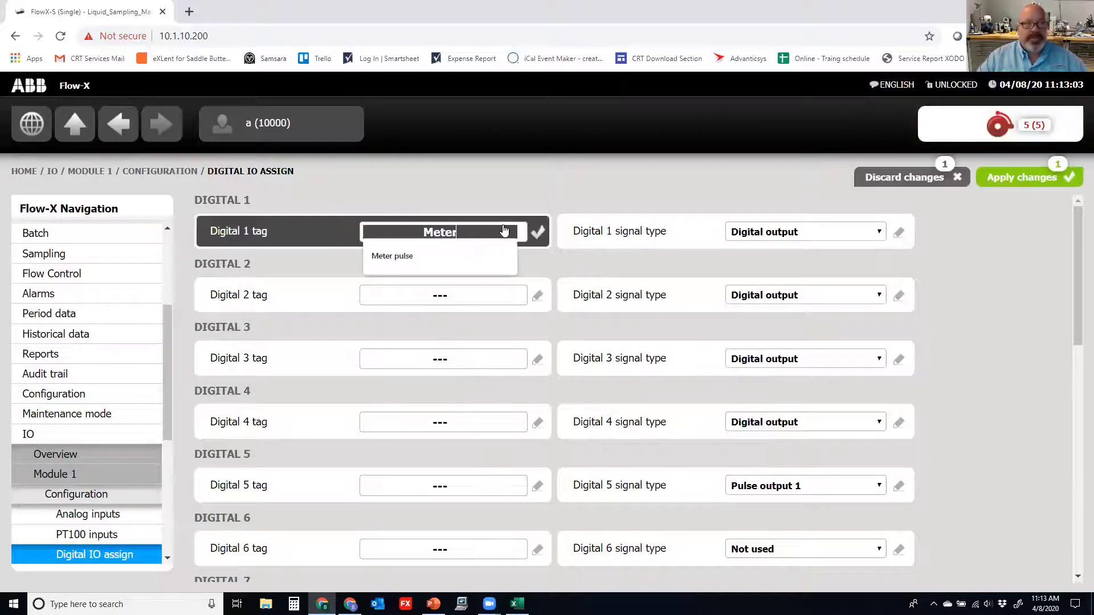
text( Pulse)
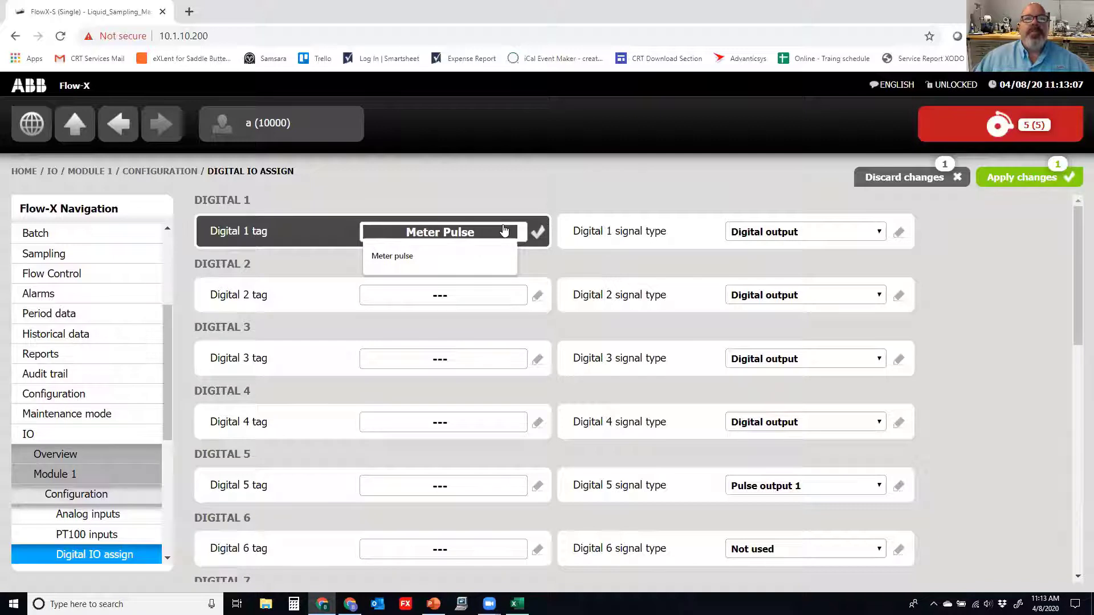
click(537, 232)
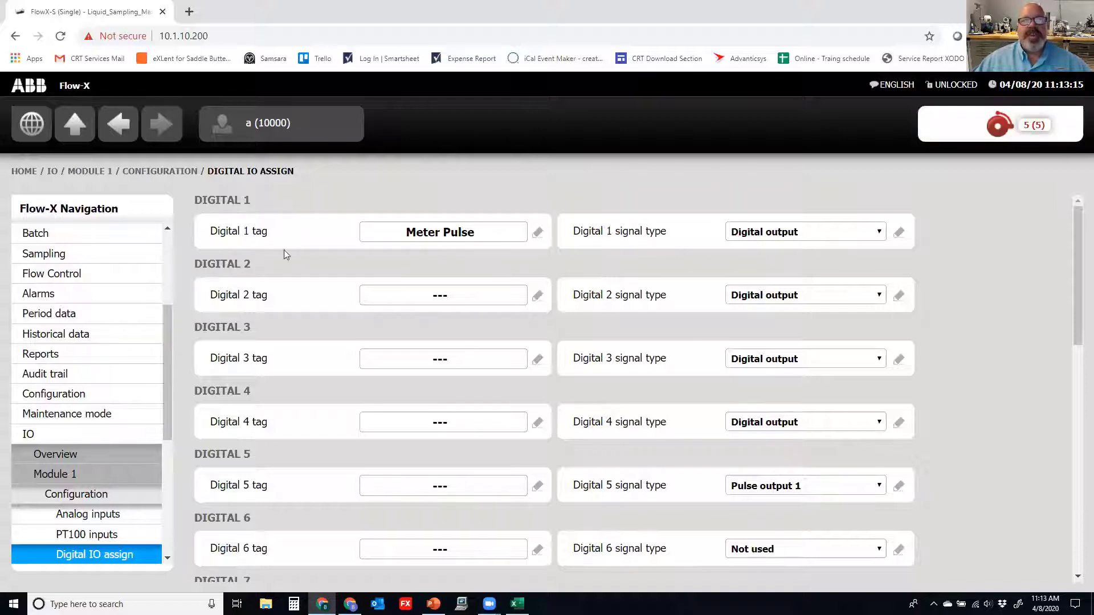
Open the Digital IO settings page of Module 1 to check the Digital 1 tag there
scroll(86, 399, down, 3)
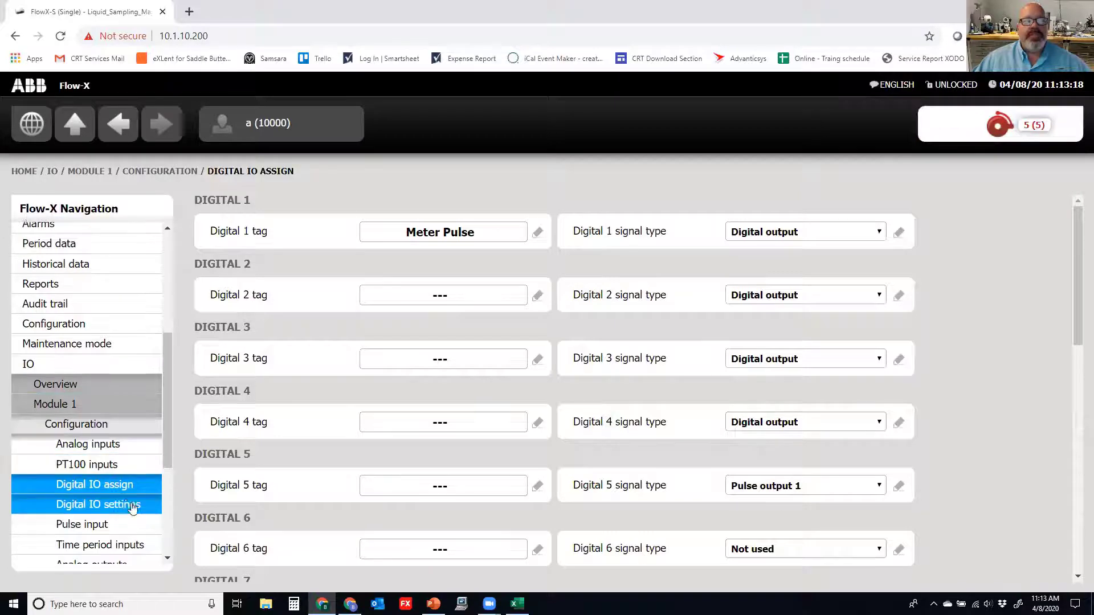
click(75, 125)
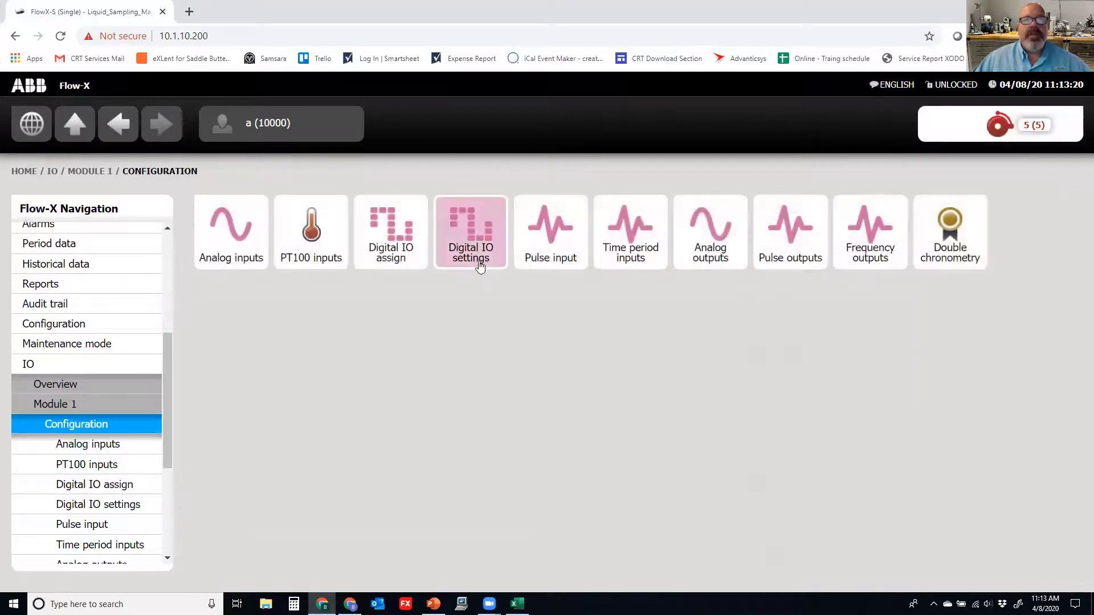
click(480, 262)
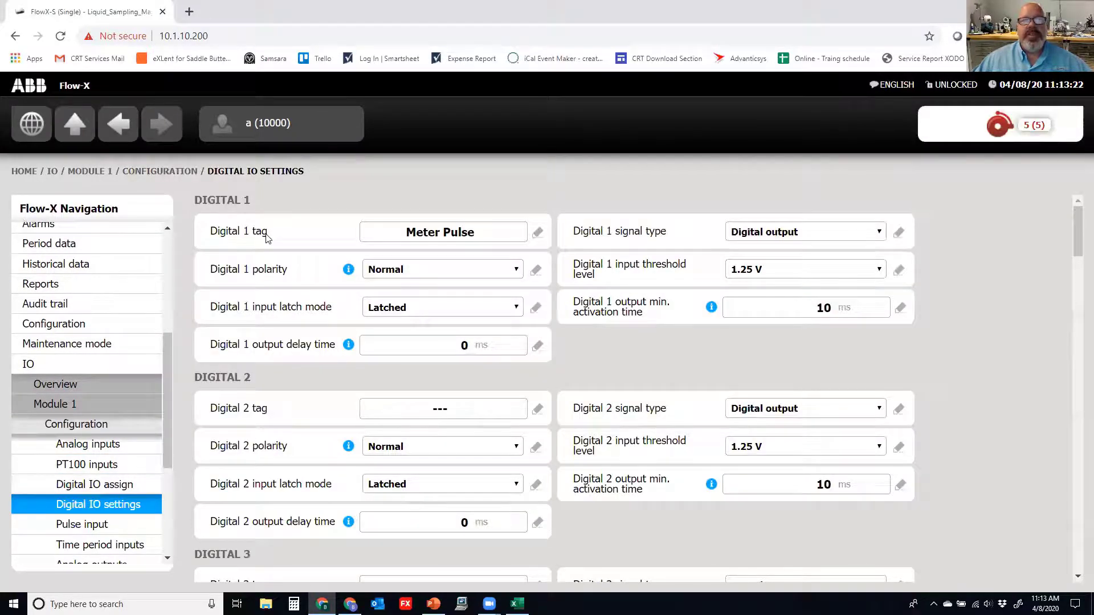
mouse_move(266, 238)
mouse_down()
mouse_move(195, 237)
mouse_move(265, 237)
mouse_up()
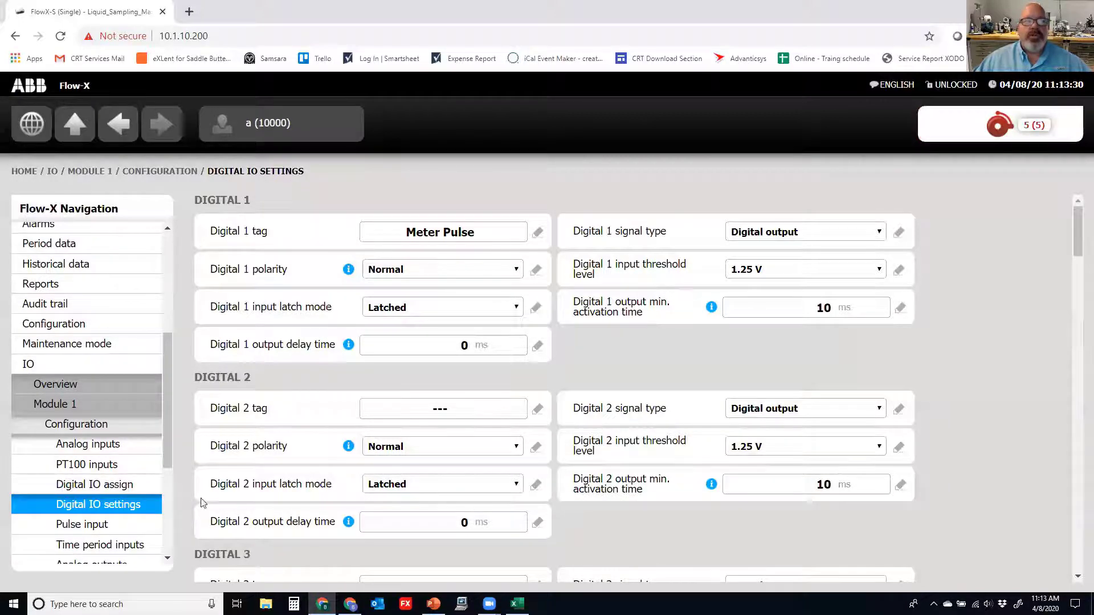
Change the Digital 1 tag to A Meter Pulse on the Digital IO assign page and accept it
click(103, 485)
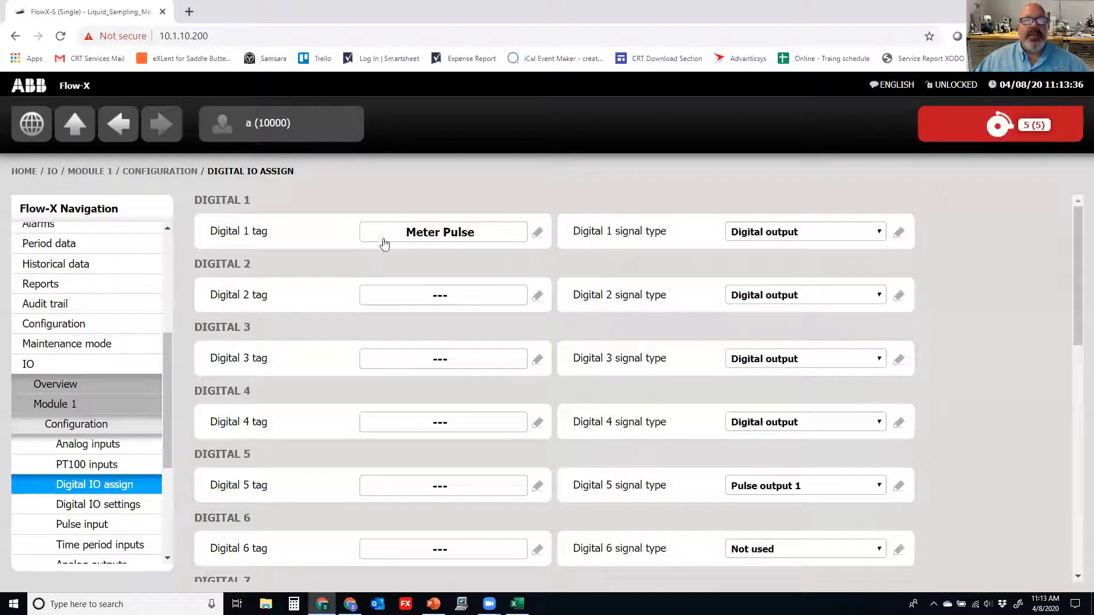
click(384, 244)
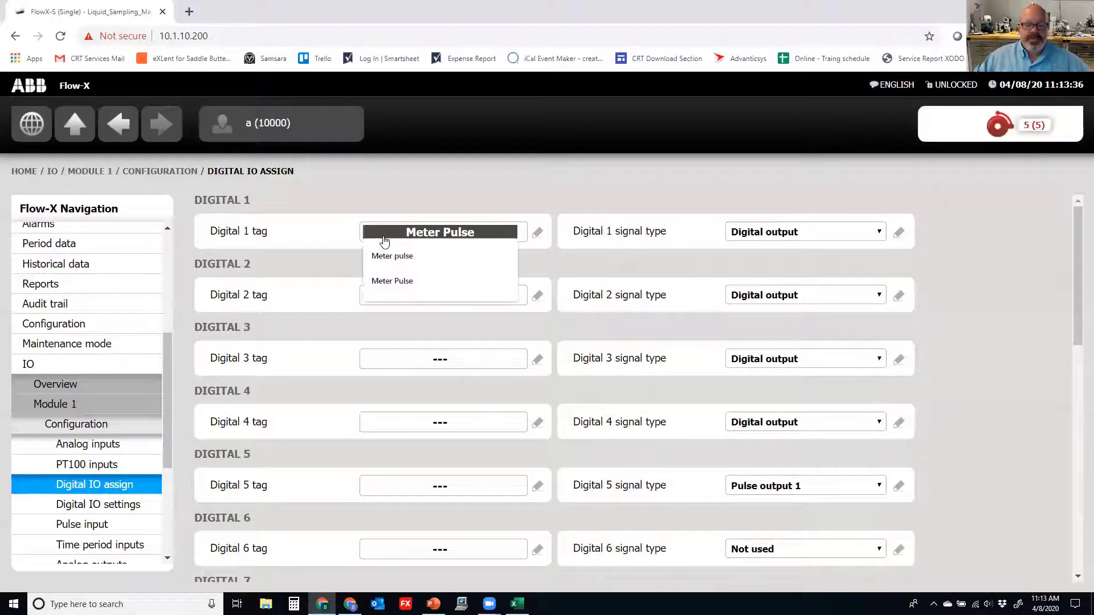
text(SA)
key(BackSpace)
key(BackSpace)
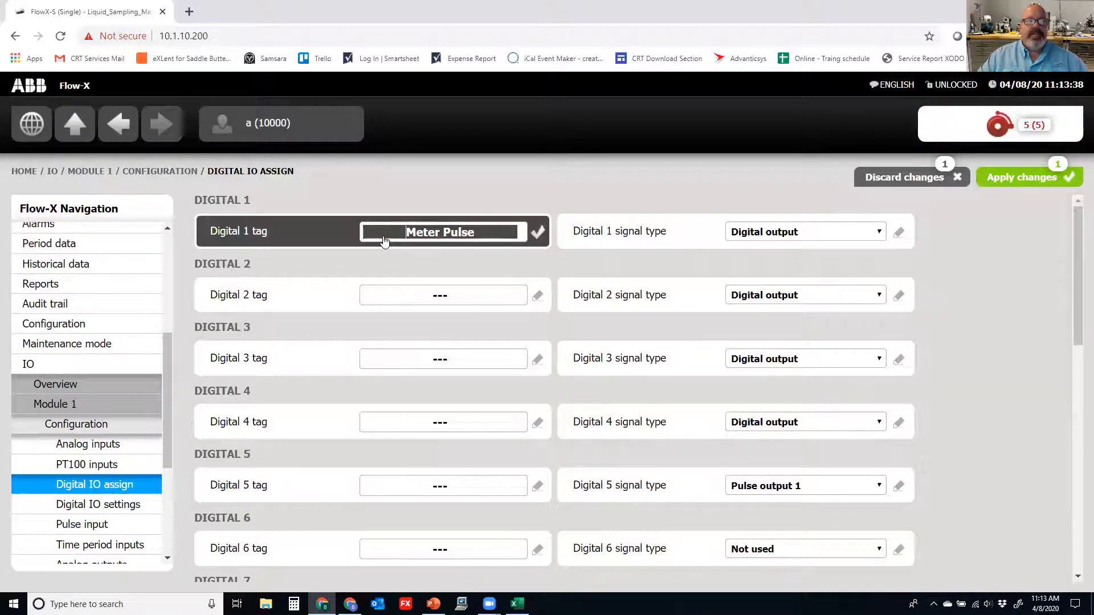
text(A)
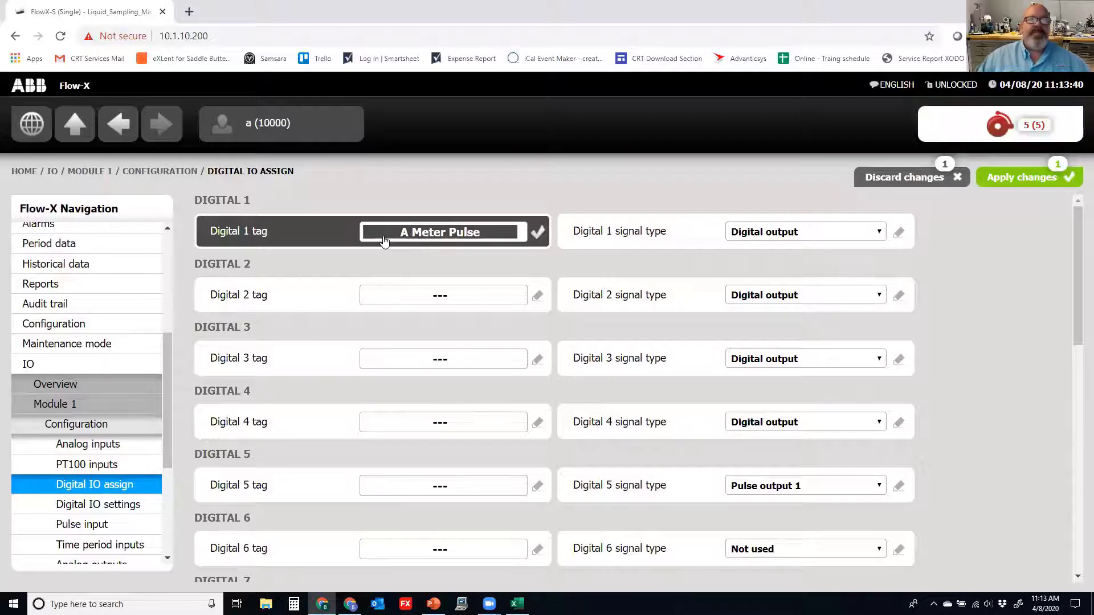
click(537, 232)
Compare Digital 1 on the Digital IO settings and Digital IO assign pages, finishing on Digital IO settings
click(114, 506)
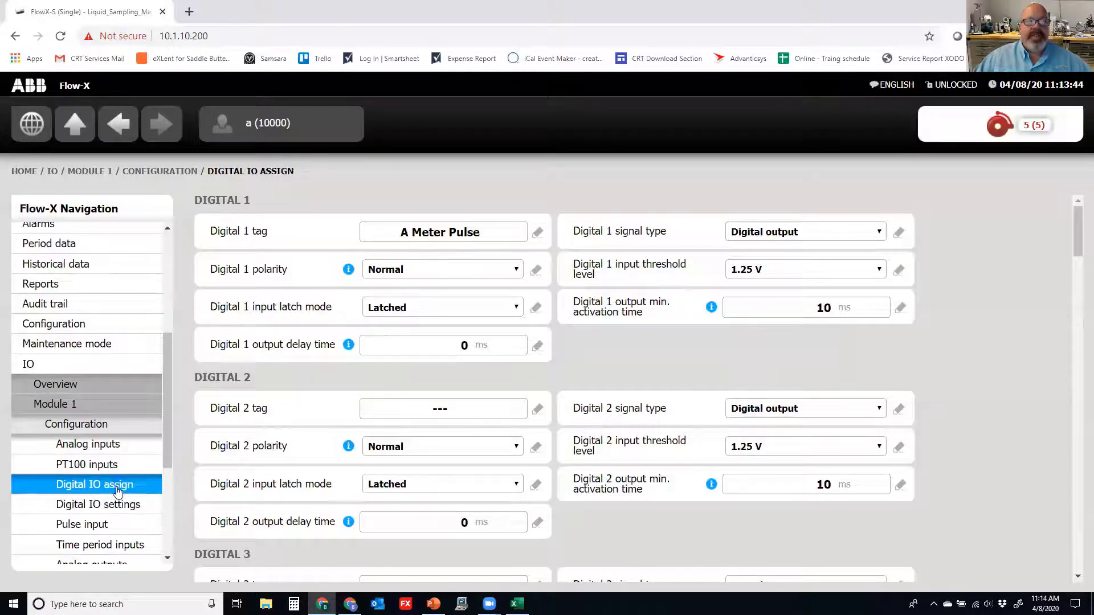
click(122, 508)
click(118, 486)
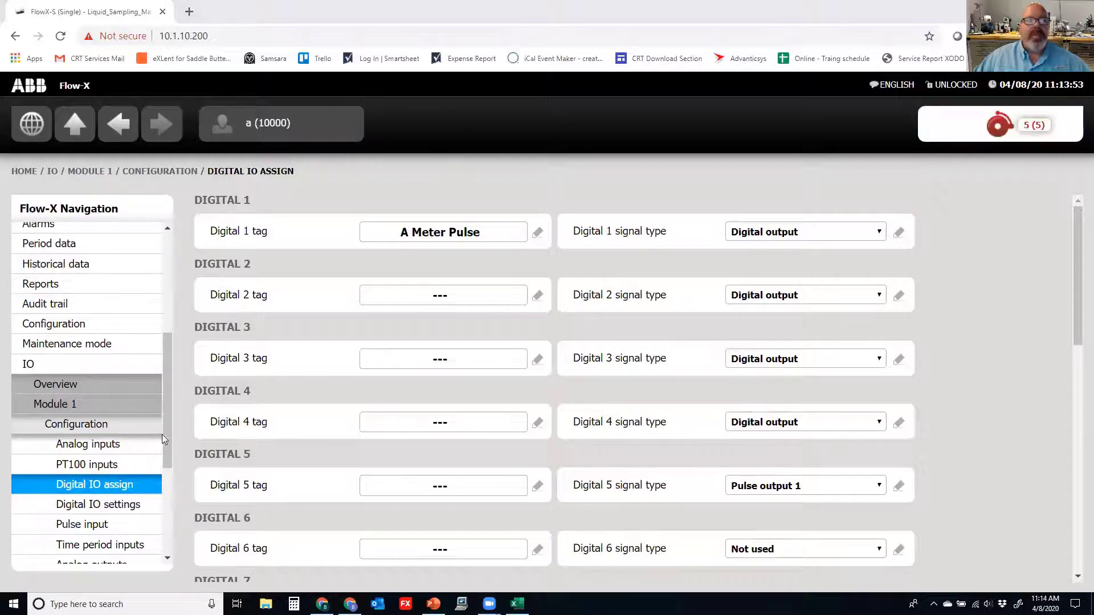
click(68, 502)
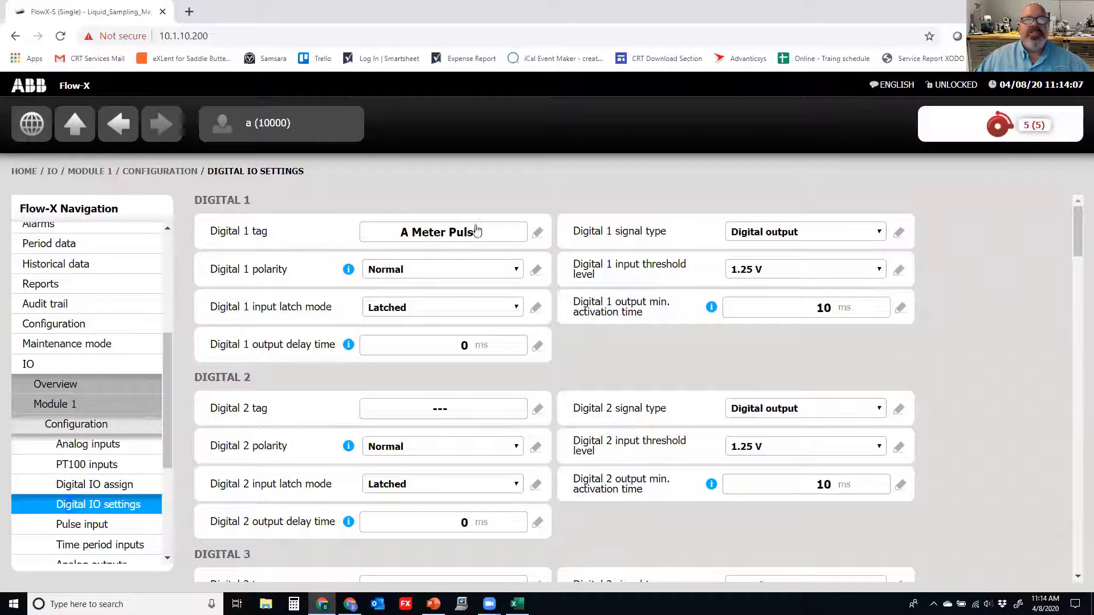
Set the Digital 1 signal type to Pulse input A, try the Inverted polarity, and put the polarity back to Normal
click(836, 235)
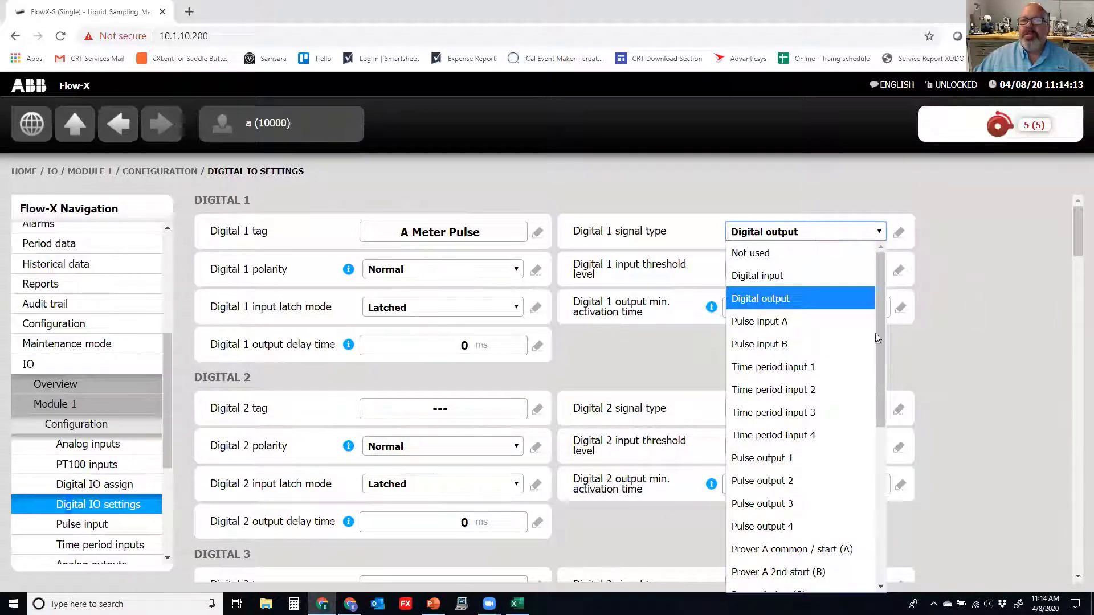
click(769, 322)
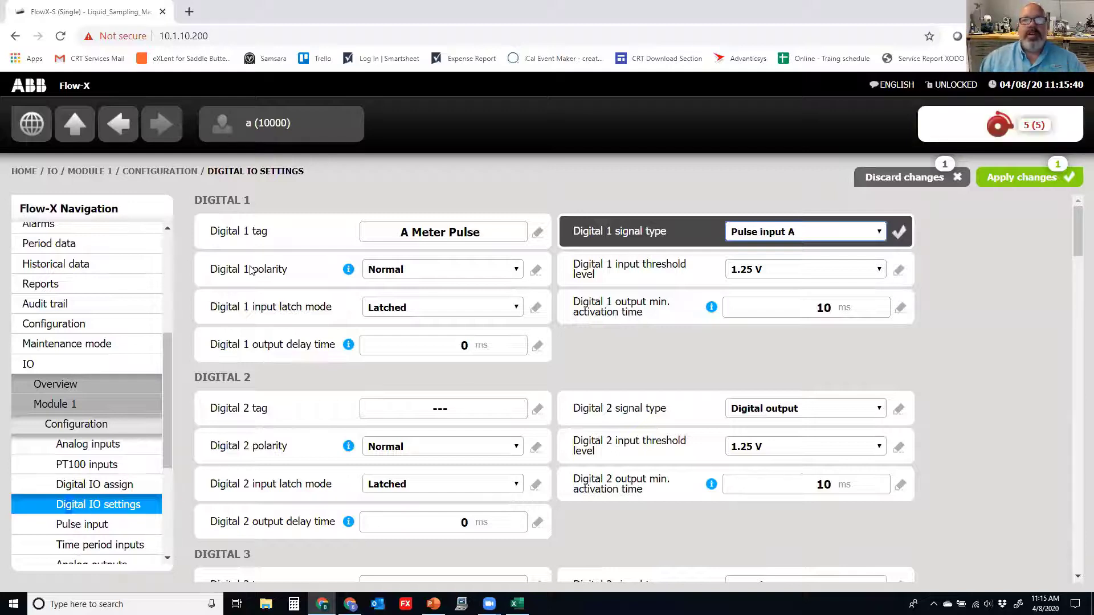
click(394, 269)
click(406, 320)
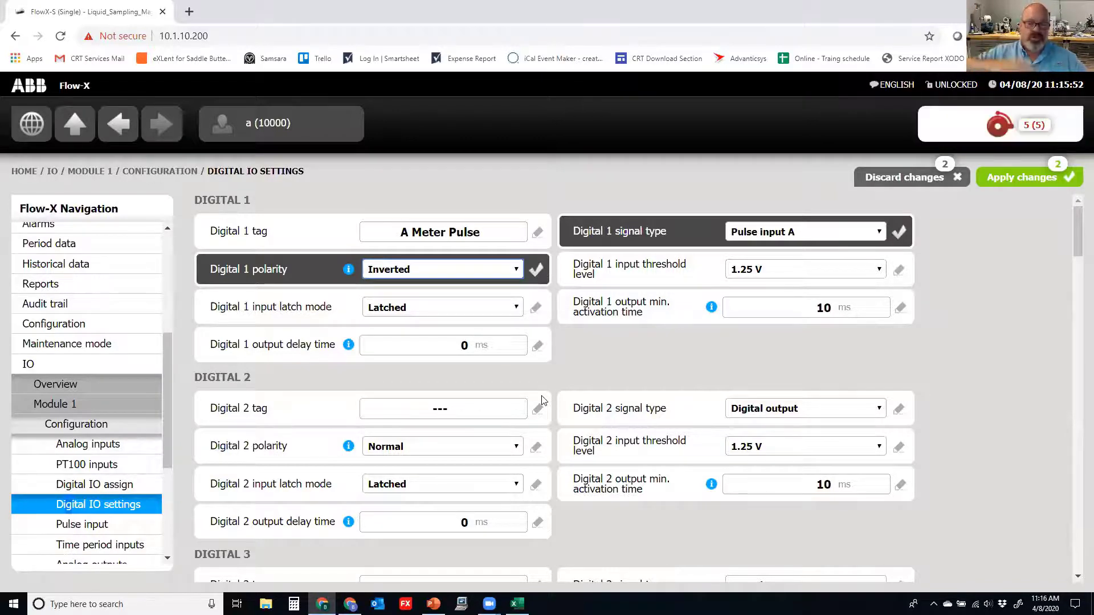
click(482, 271)
click(425, 292)
Compare the input threshold options offered for Digital 1 and Digital 9 on the Digital IO settings page
click(834, 270)
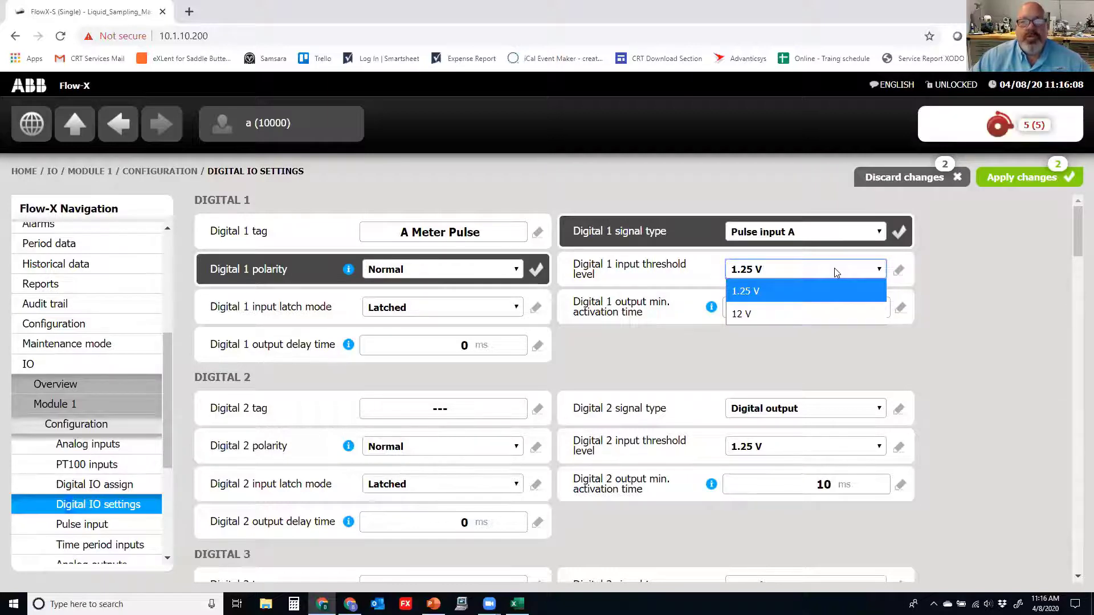
click(966, 291)
scroll(940, 325, down, 7)
scroll(941, 329, down, 11)
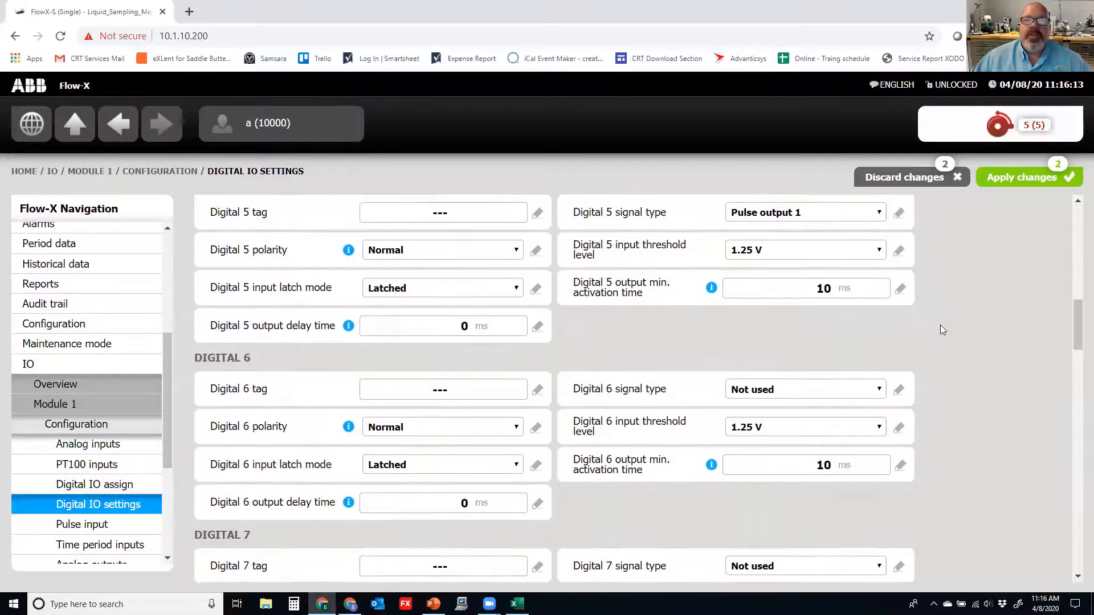
scroll(940, 325, down, 3)
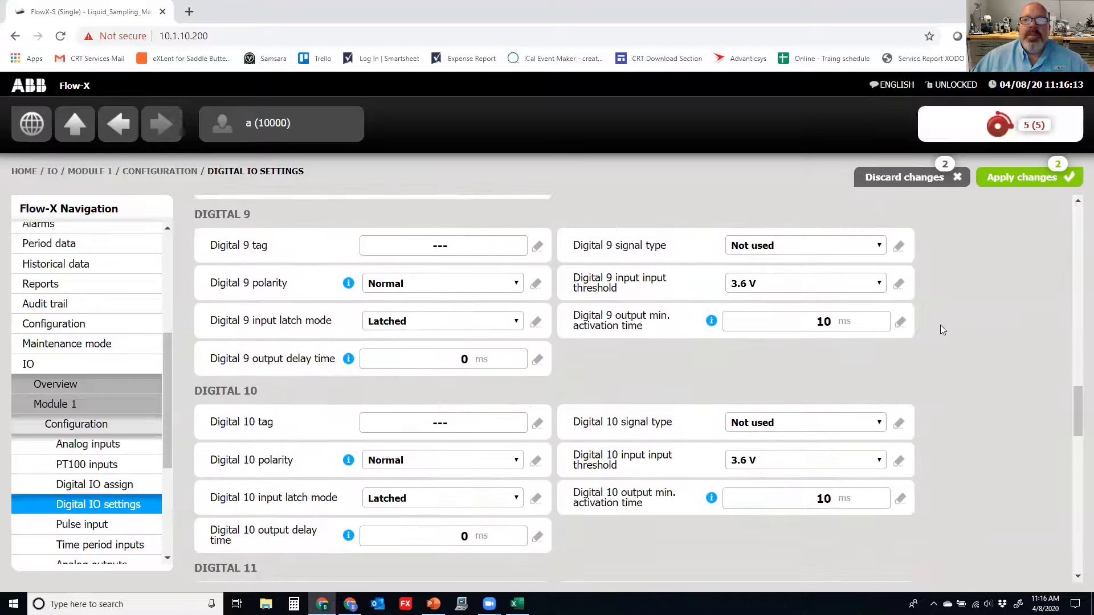
click(830, 285)
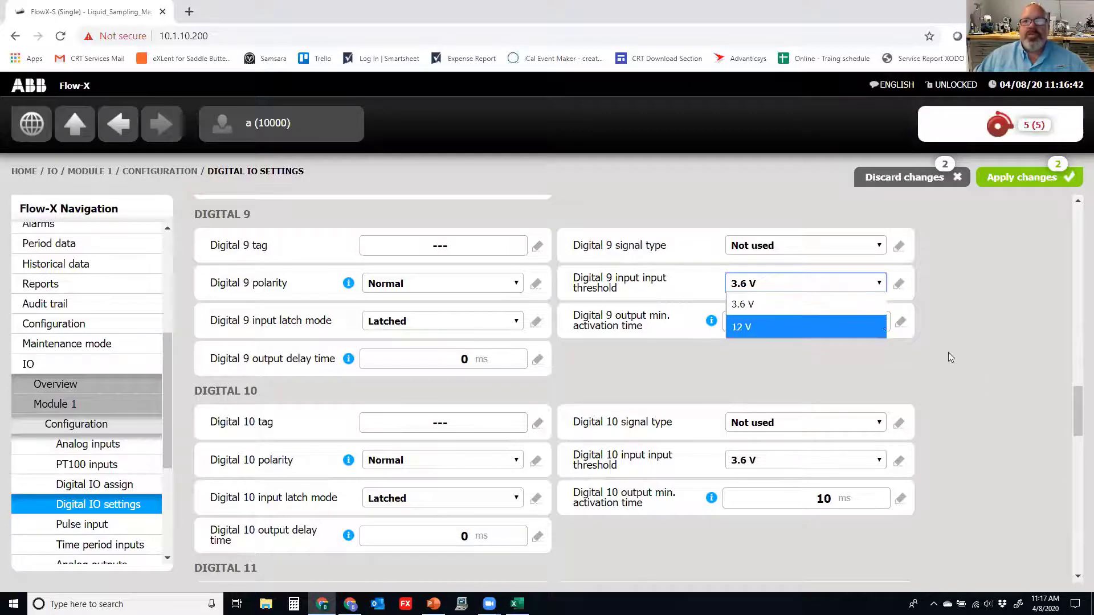
click(966, 365)
scroll(967, 366, up, 15)
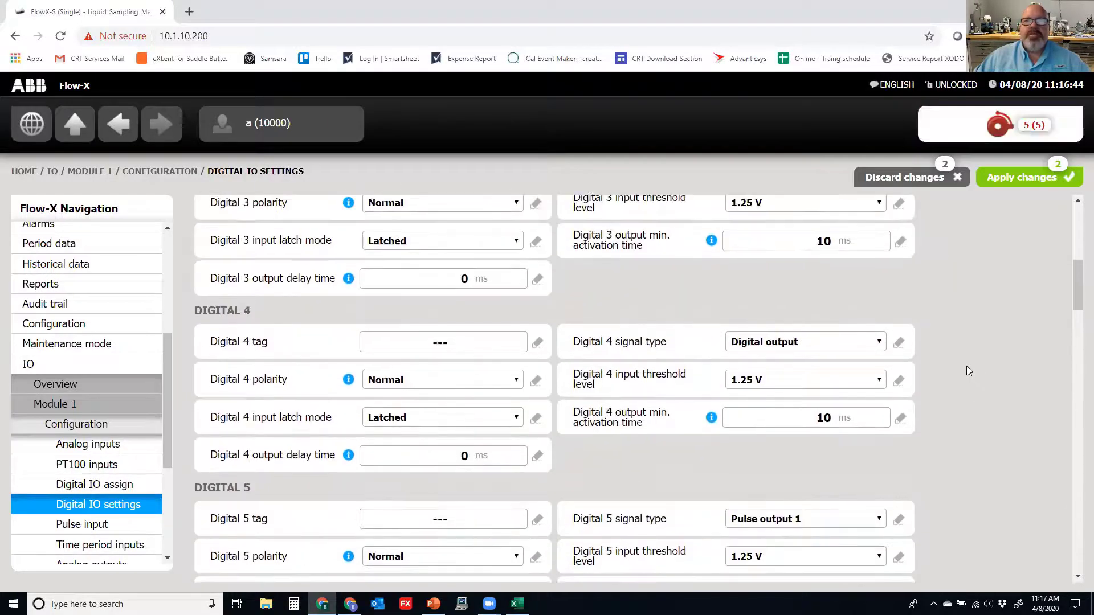
scroll(966, 366, up, 7)
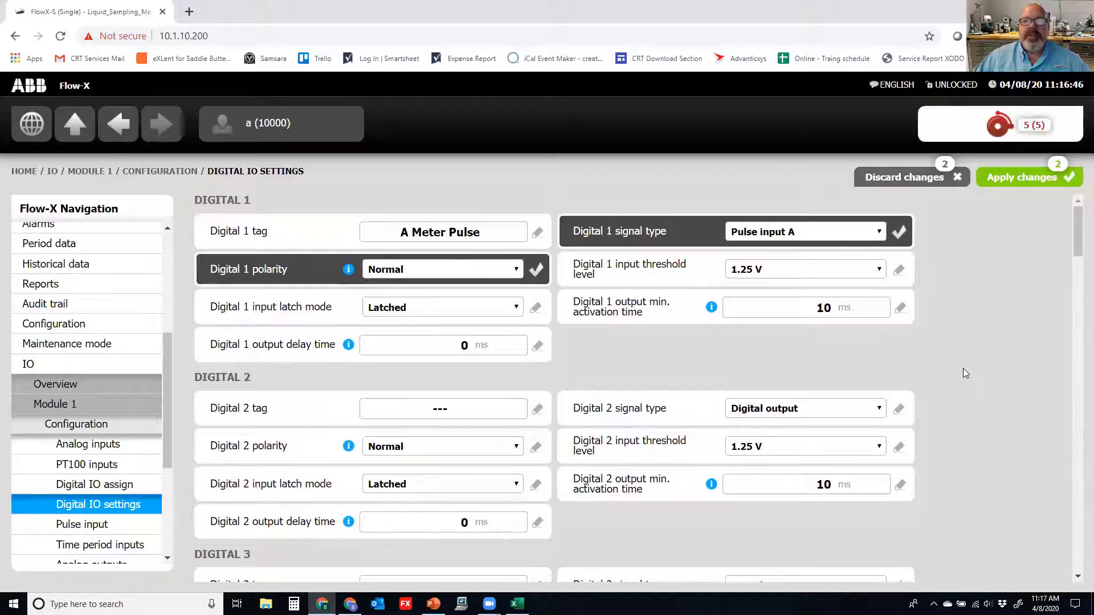
Try the 12 V input threshold level on Digital 1 and return it to 1.25 V
click(805, 272)
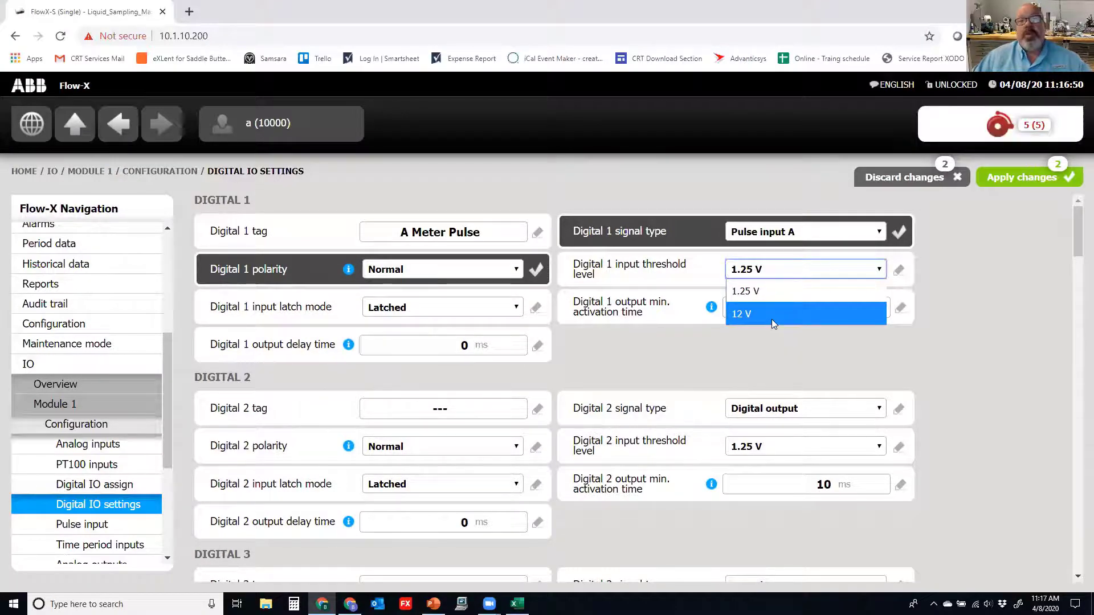
click(798, 337)
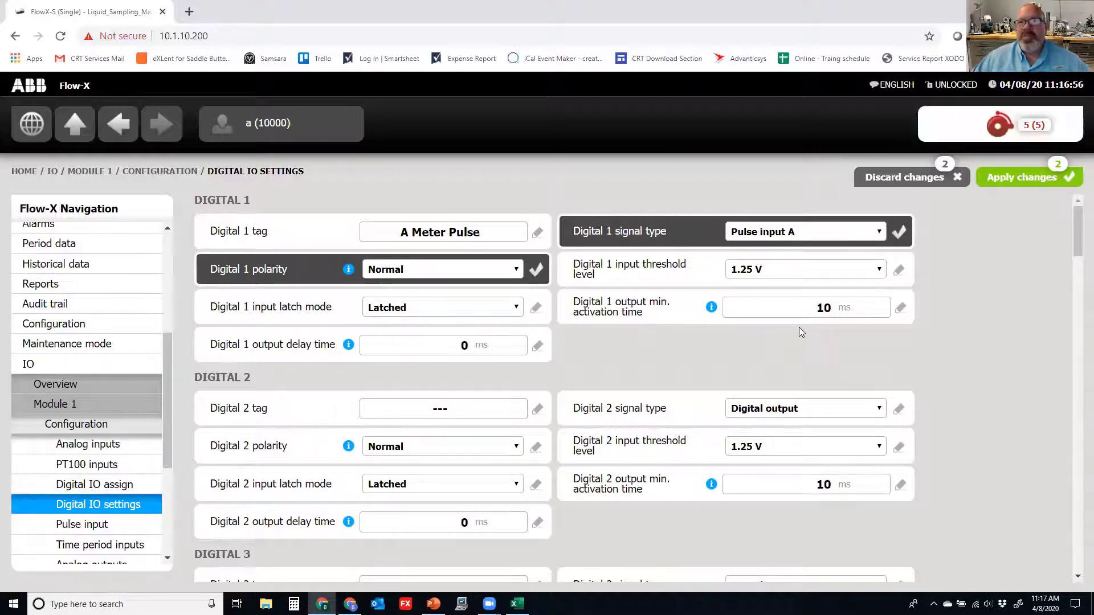
click(796, 270)
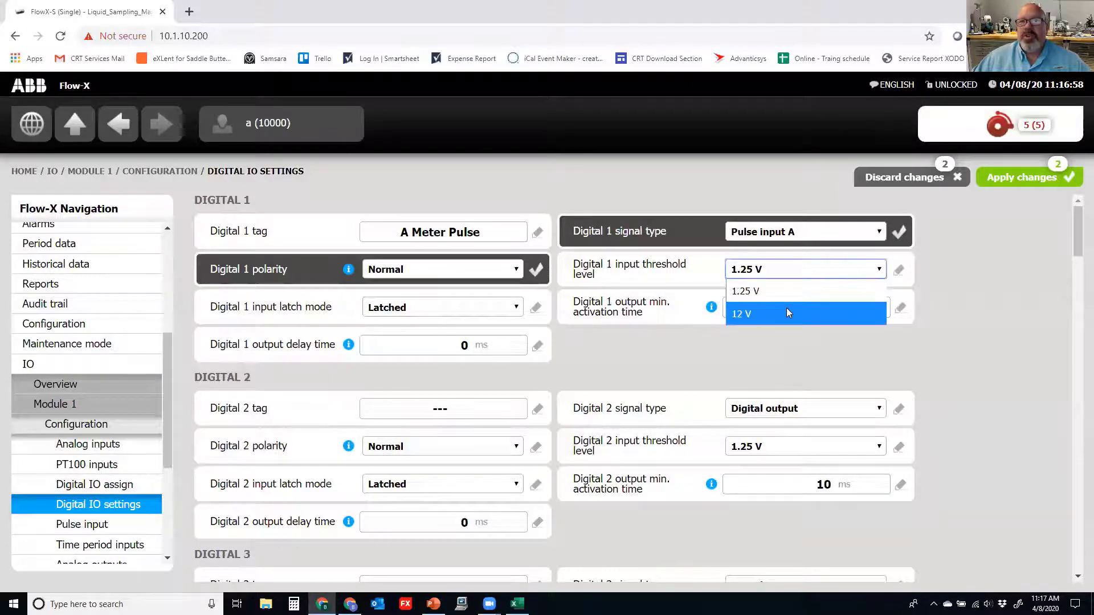
click(786, 313)
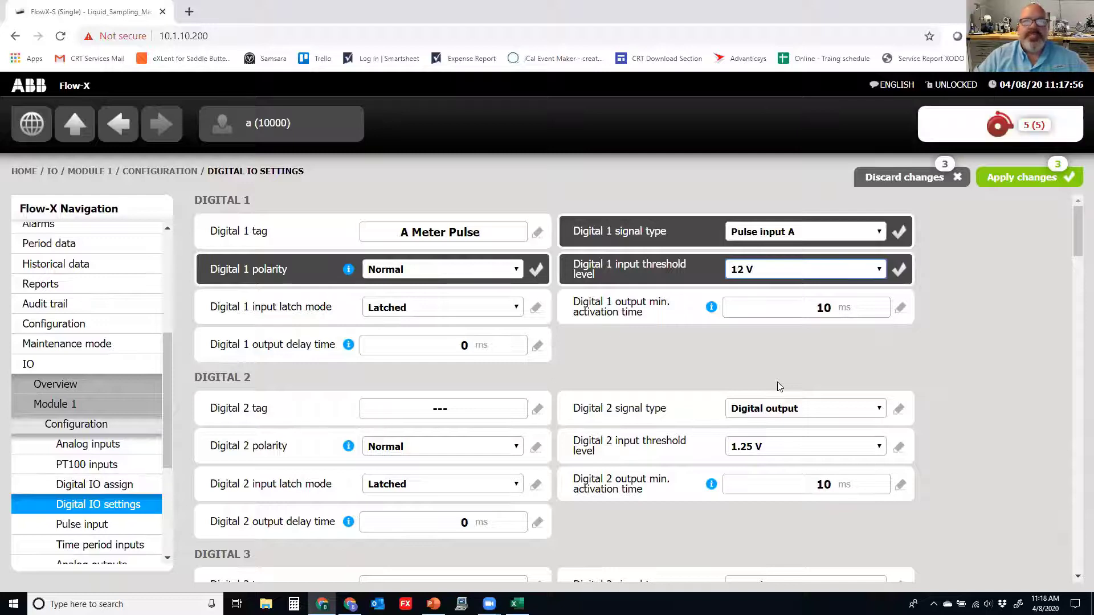
click(790, 272)
click(780, 288)
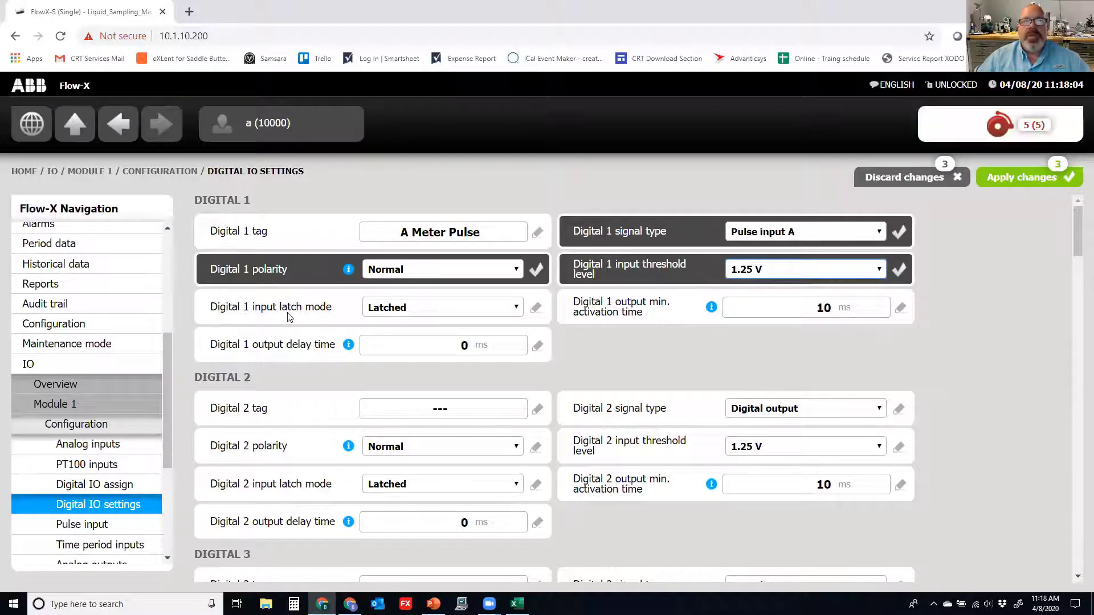
Review the Digital 1 input latch mode options and set the mode to Actual
click(390, 310)
click(349, 316)
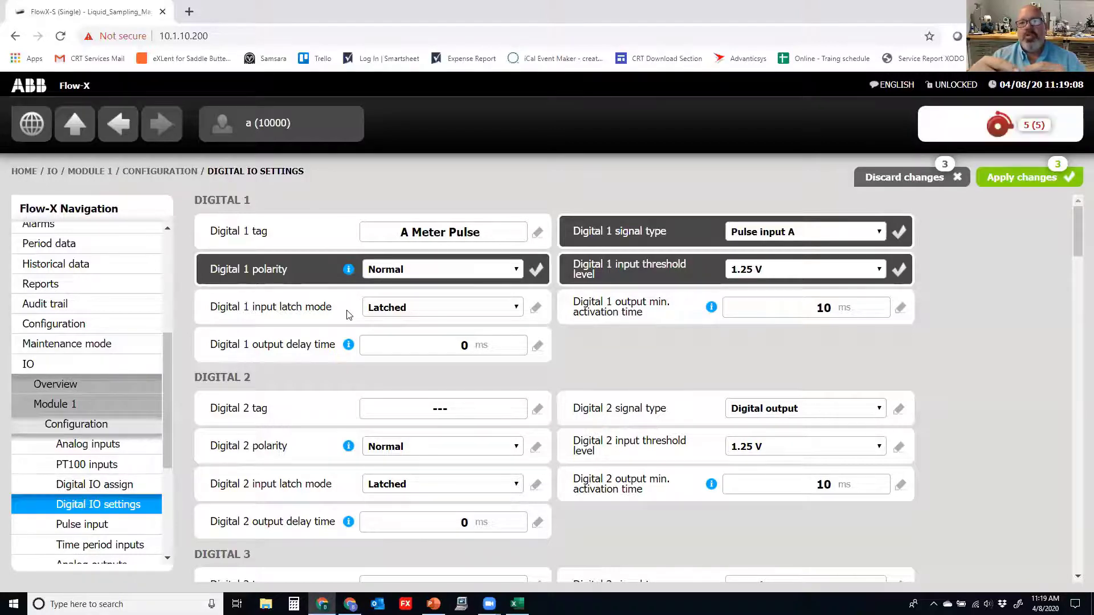
click(444, 310)
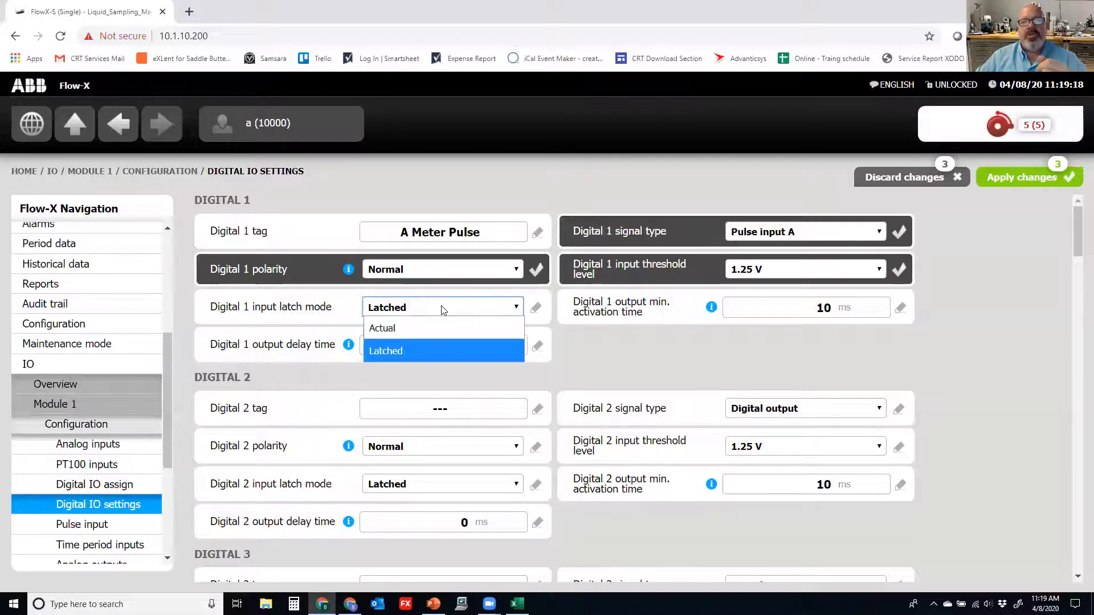
click(433, 323)
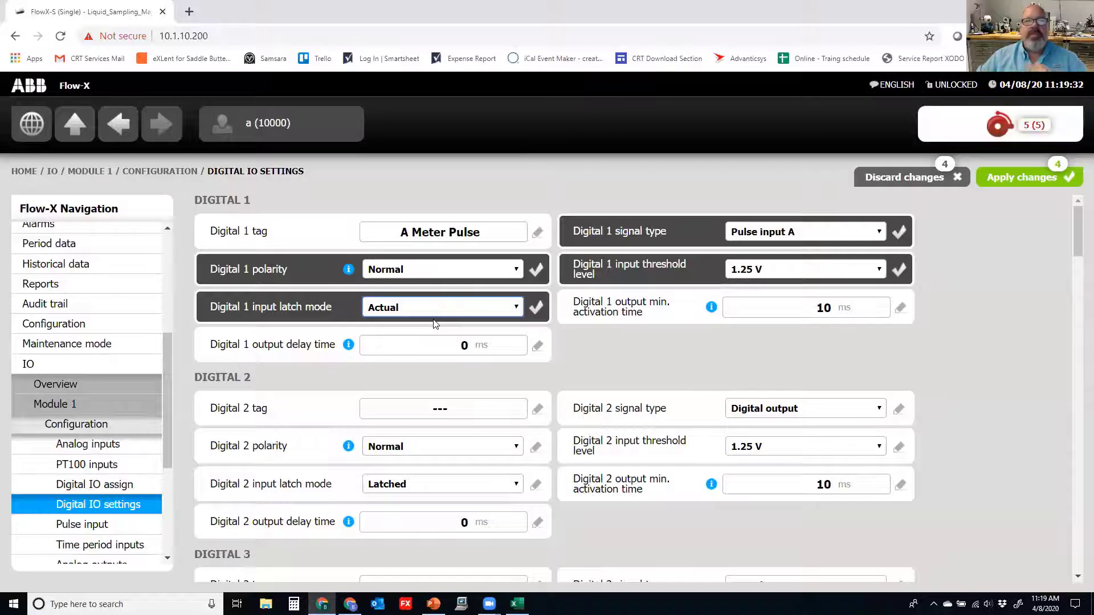
Look over the Digital 1 signal type and input latch mode options without choosing a different one
click(792, 235)
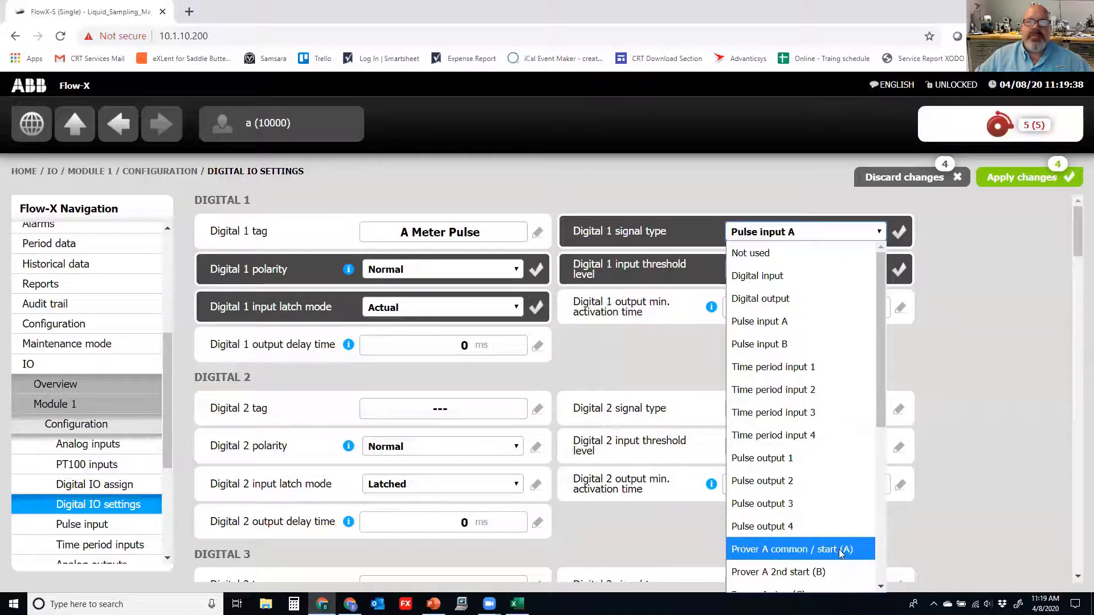
click(461, 314)
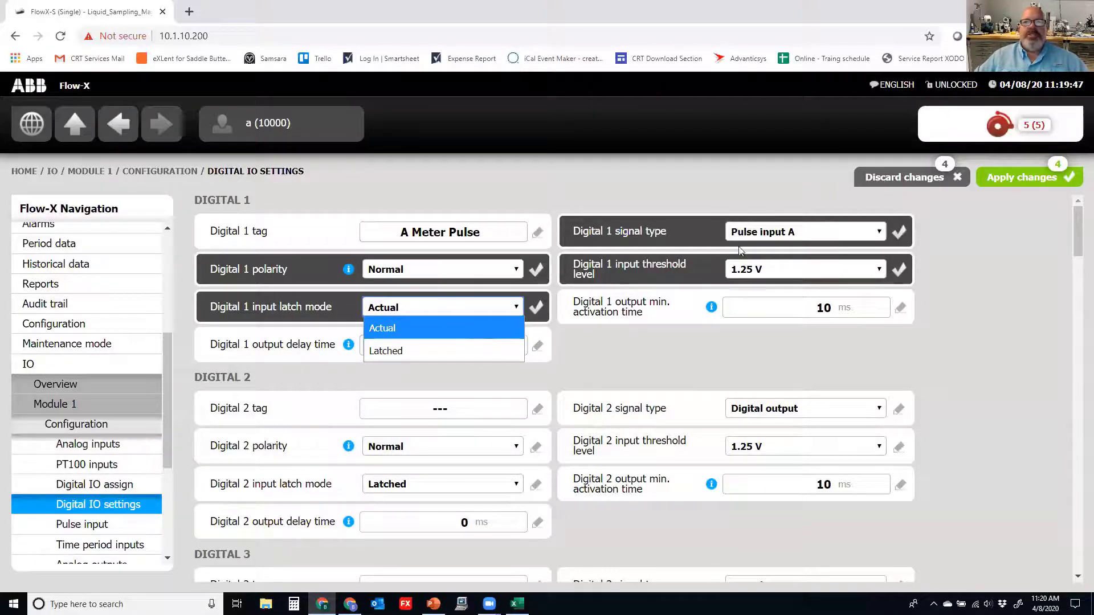
click(760, 238)
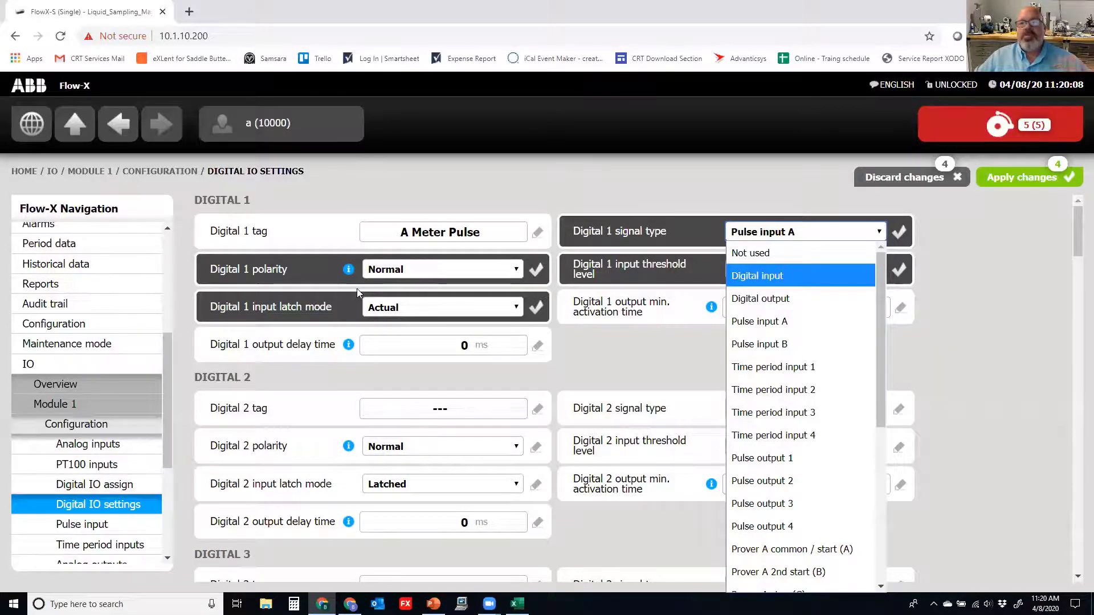
click(556, 355)
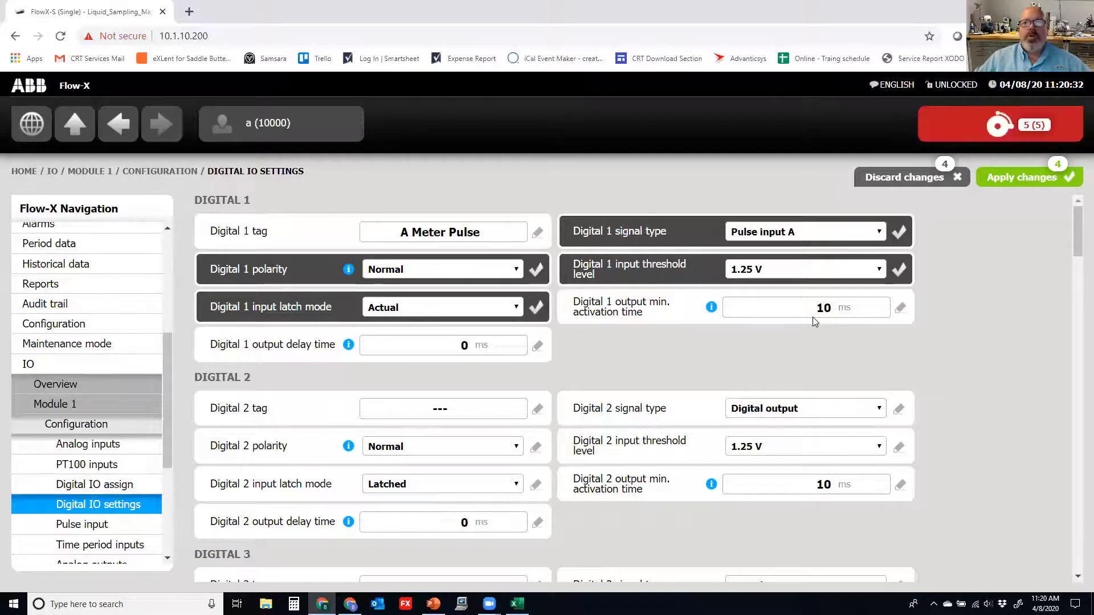
Set the Digital 1 output minimum activation time to 1000 ms and its signal type to Pulse output 1
click(861, 309)
text(1000)
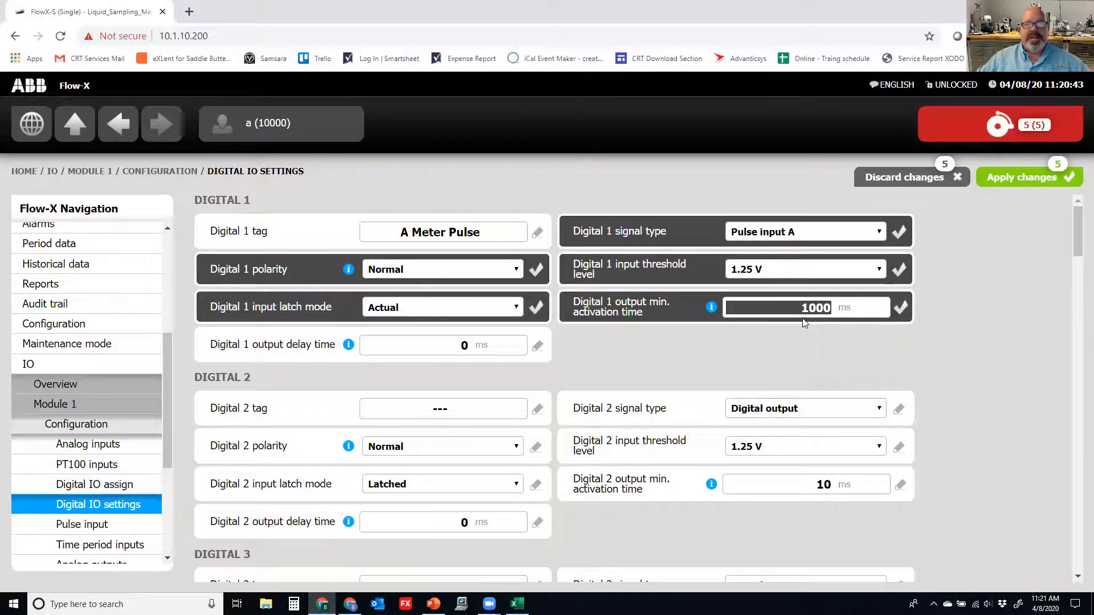
click(824, 237)
click(836, 459)
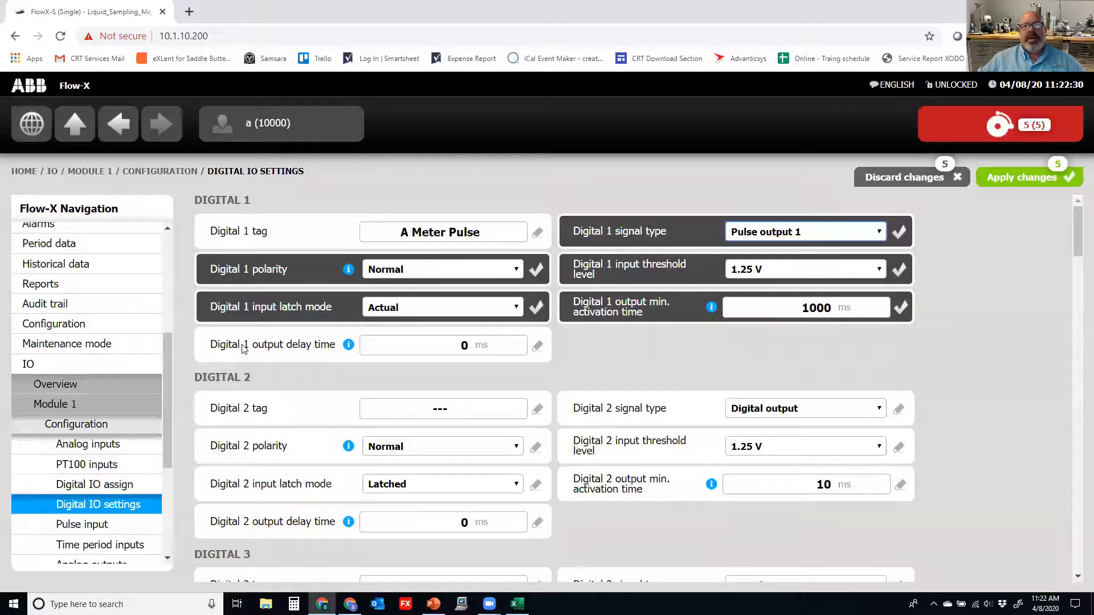
Set the Digital 1 output delay time to 5000 ms, read the time fields' help, and discard all pending changes
click(423, 345)
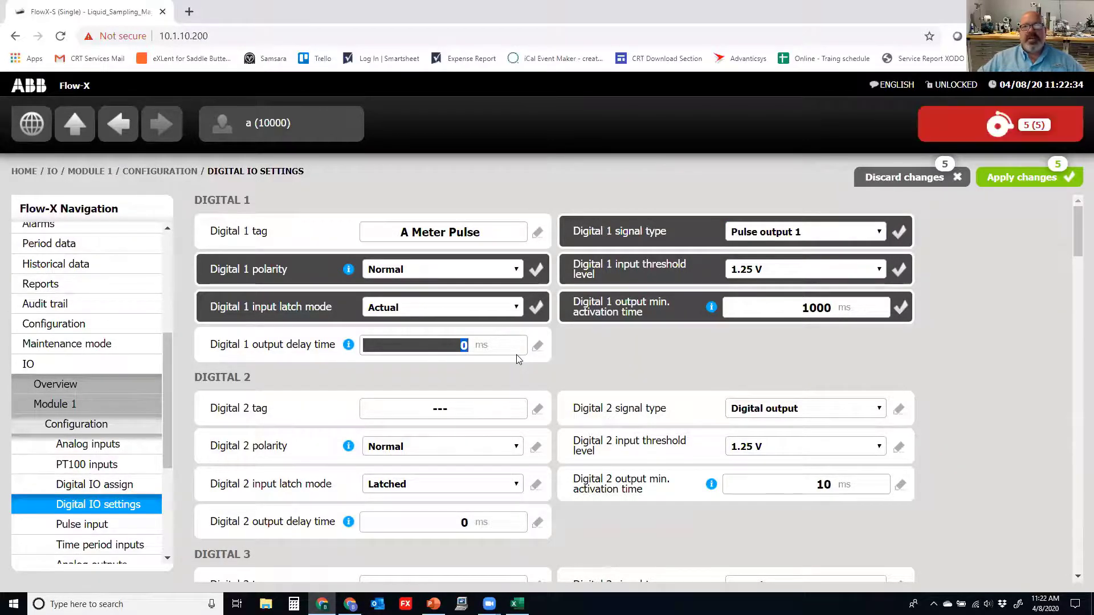
text(5000)
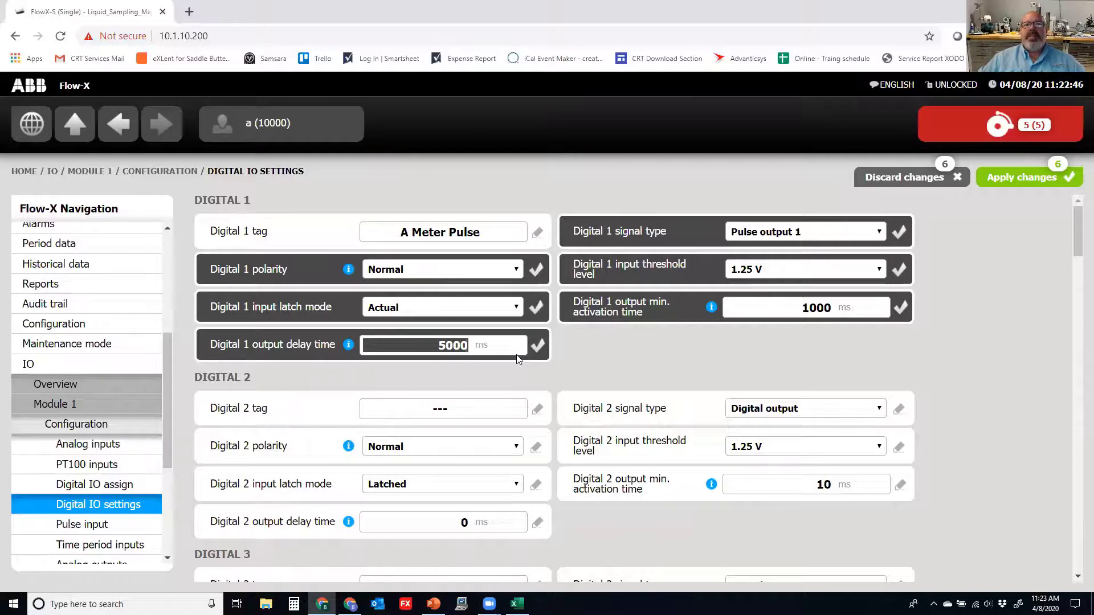
mouse_move(347, 346)
mouse_move(716, 304)
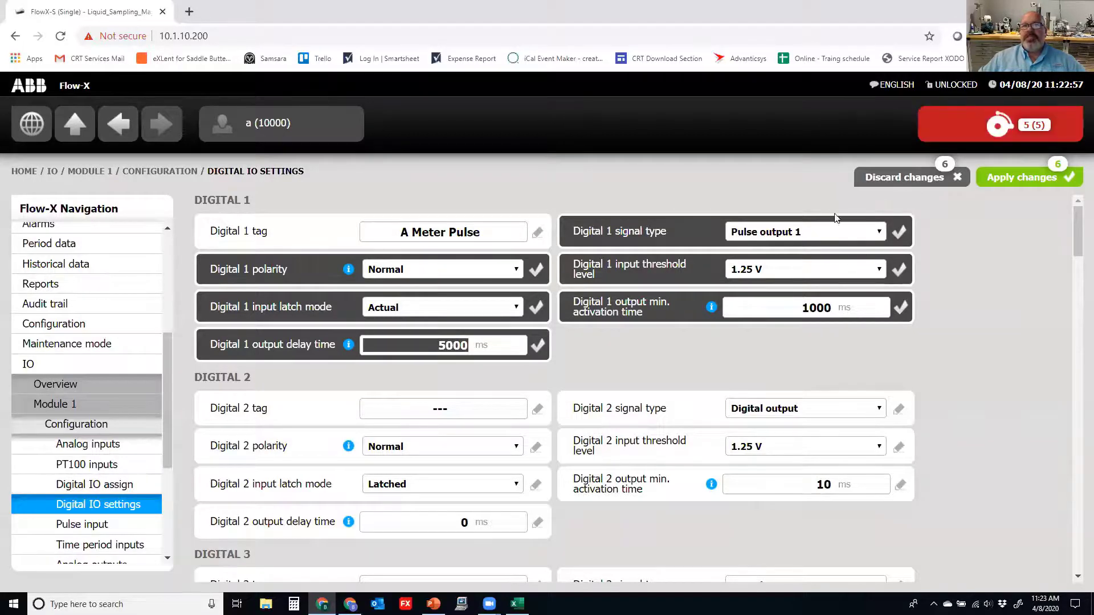
click(870, 178)
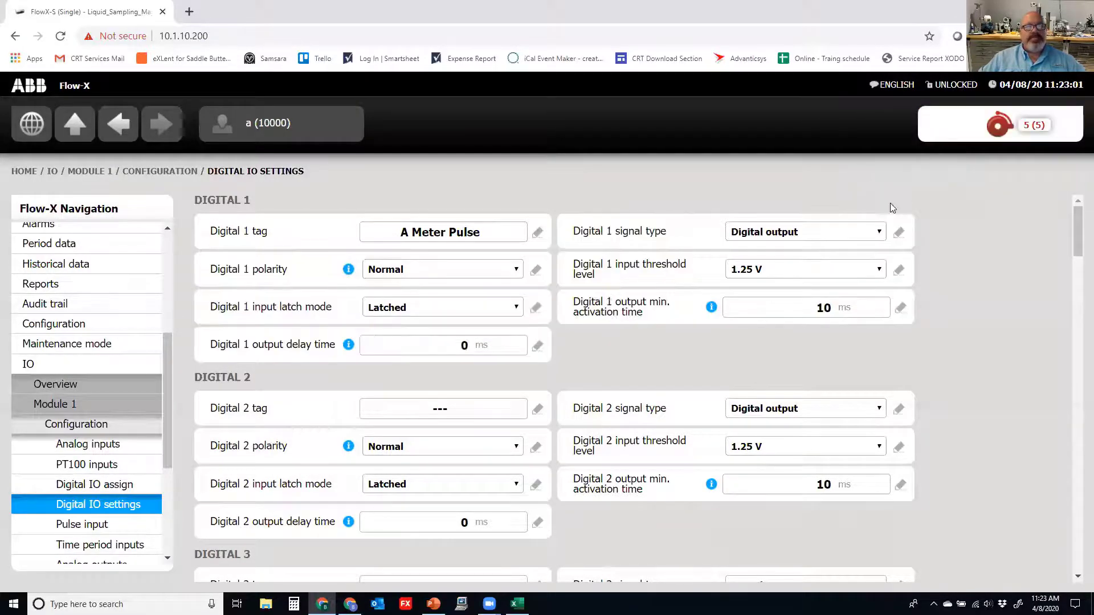
Open the Digital IO page in Module 1 Diagnostics and examine the states of the digital channels
click(95, 130)
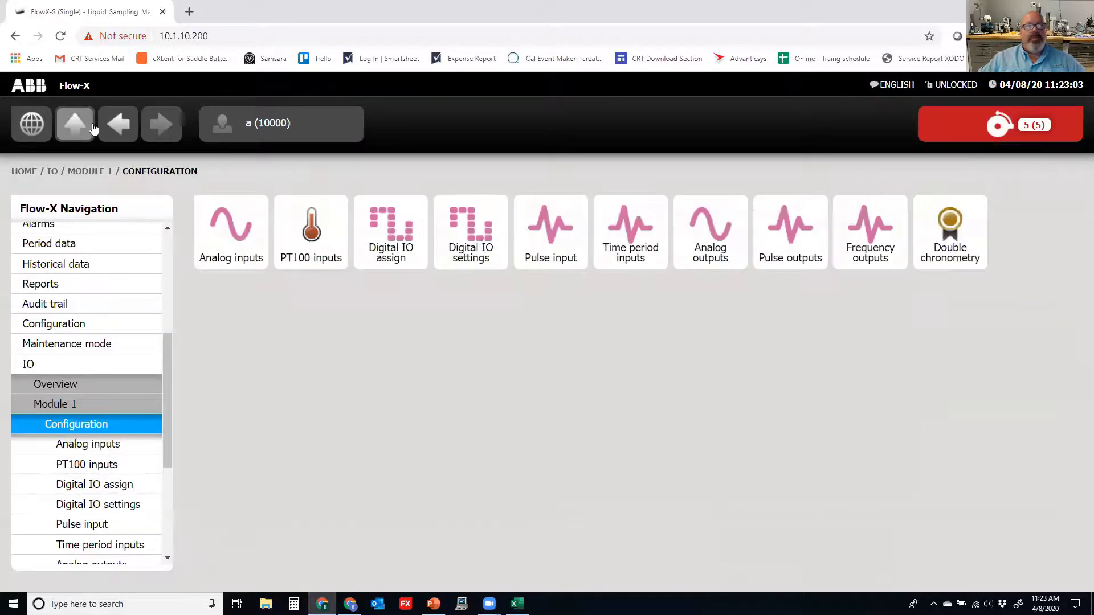
click(92, 131)
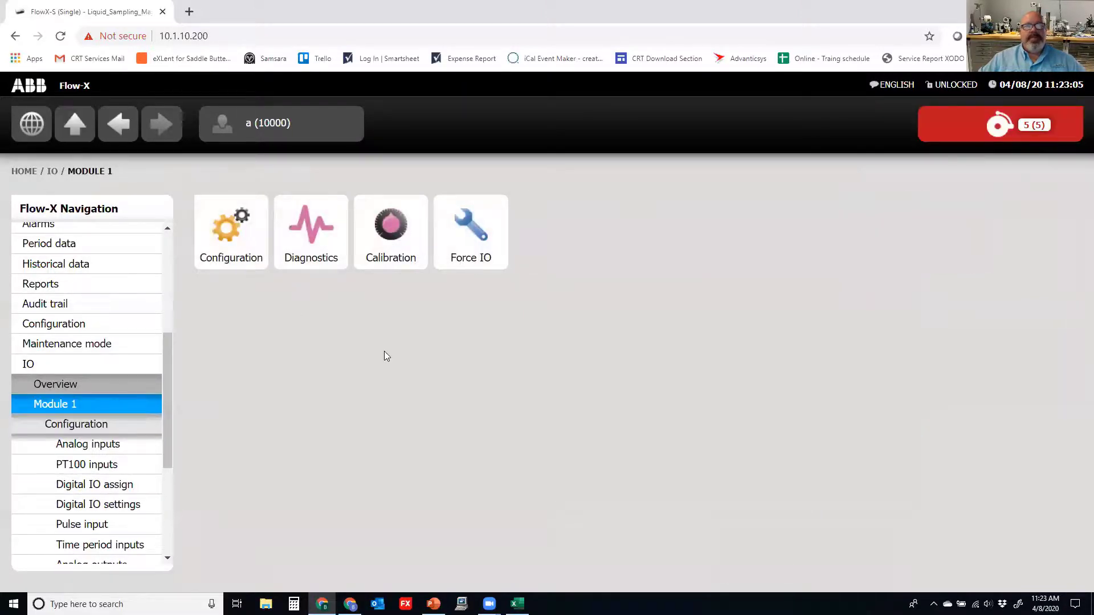
click(326, 263)
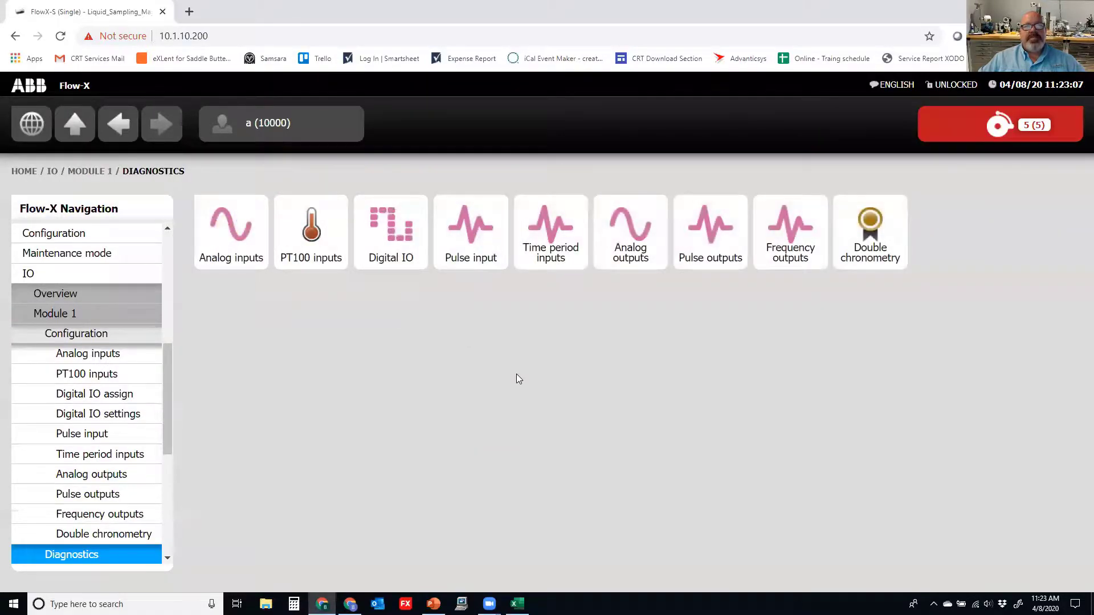
click(410, 235)
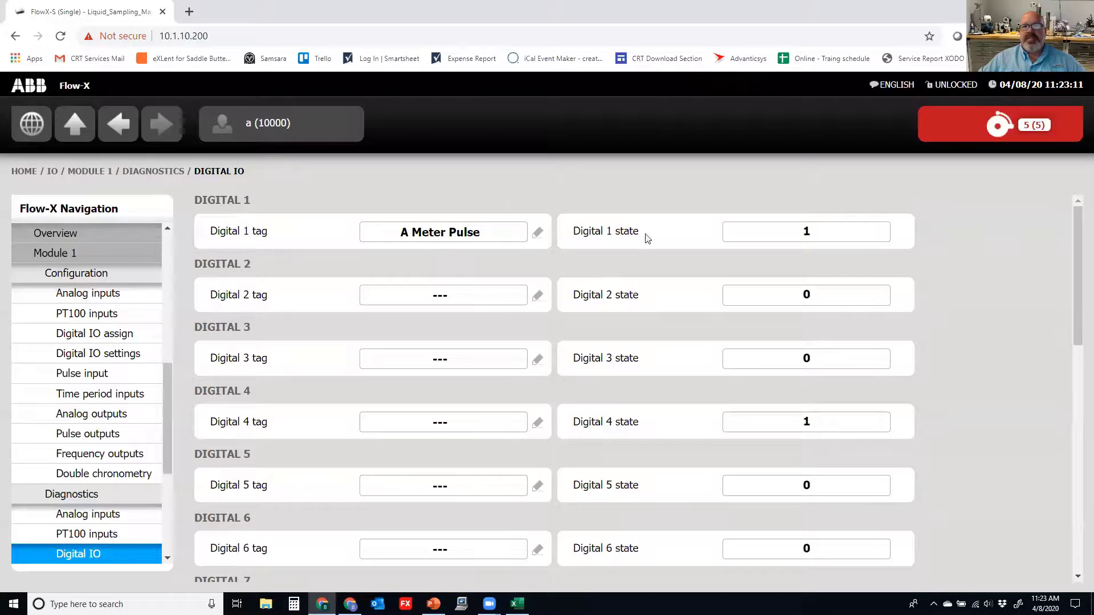
drag(796, 235, 829, 235)
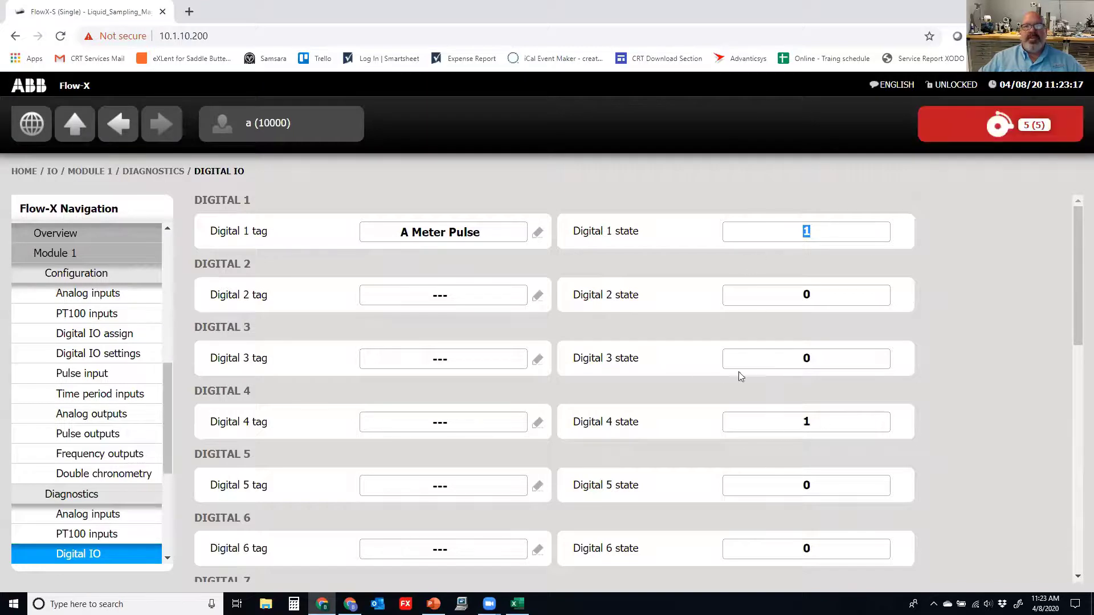
scroll(661, 238, down, 1)
scroll(660, 239, down, 1)
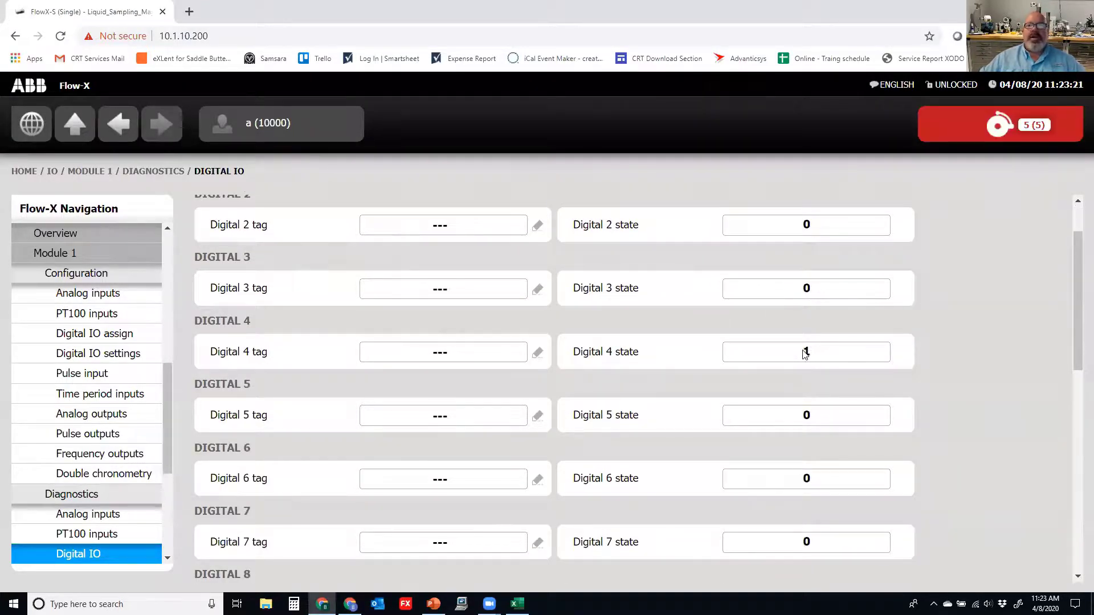
scroll(802, 356, down, 1)
scroll(802, 354, down, 1)
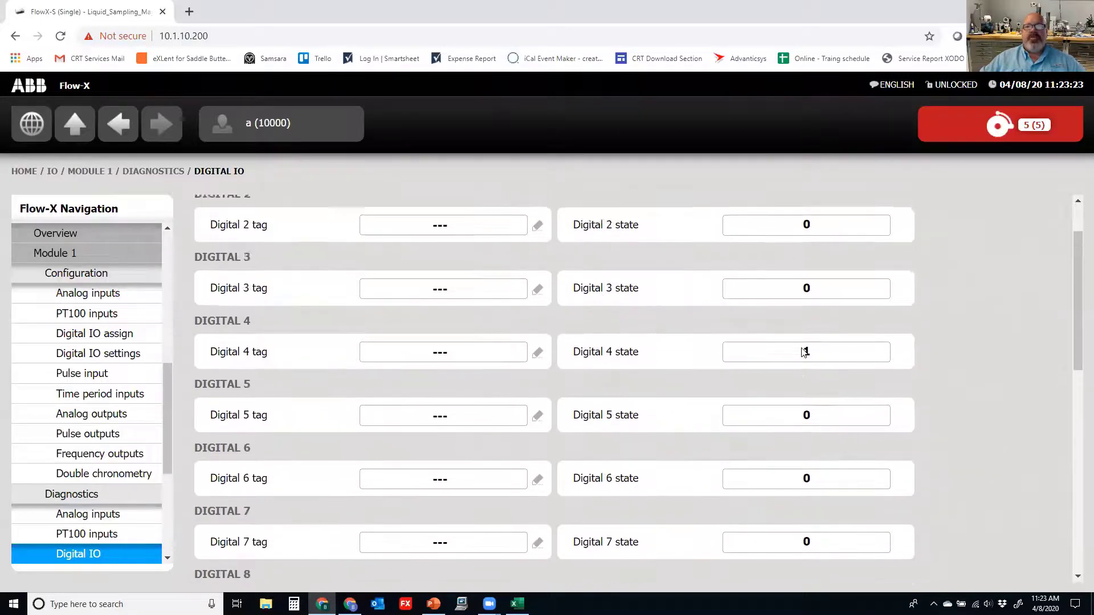
scroll(802, 351, up, 3)
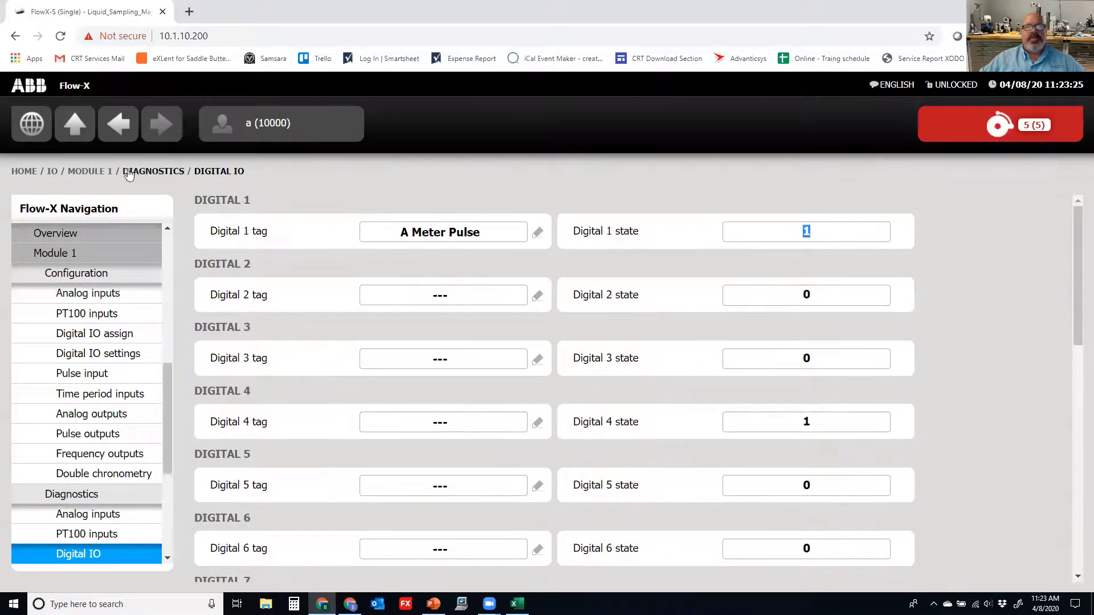
Set the Digital 2 force mode to Forced ON in Module 1's Force IO digital settings, and check the alarm list
click(74, 137)
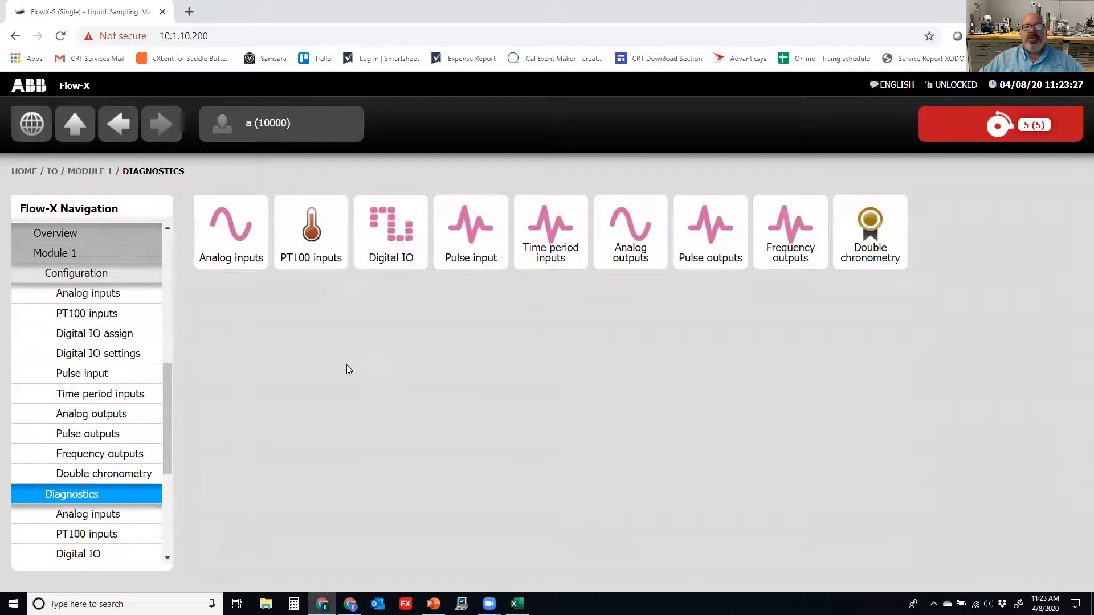
click(74, 137)
click(471, 239)
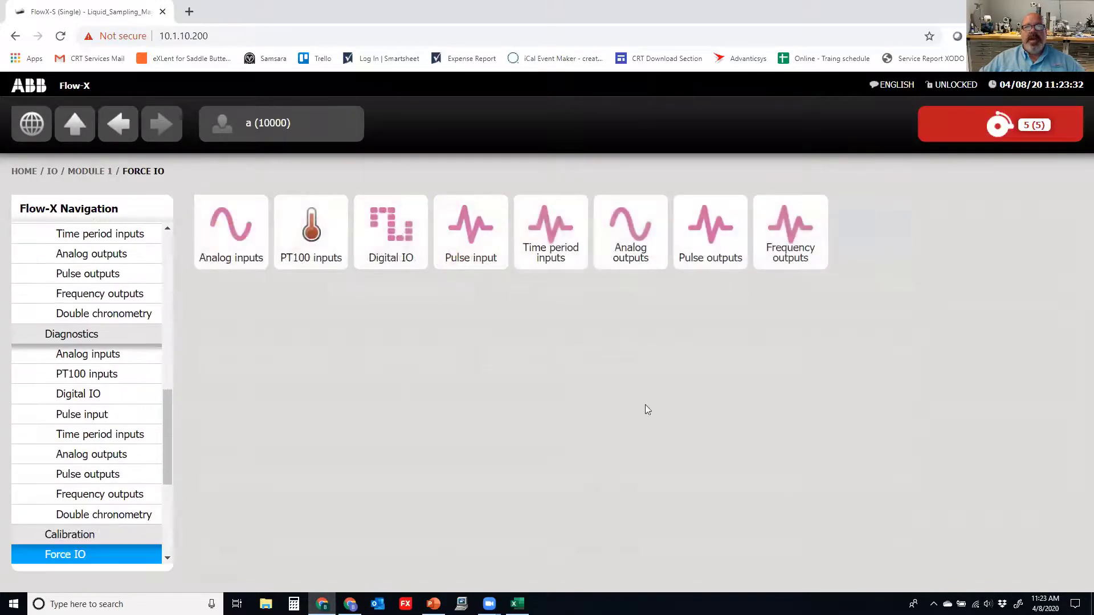
click(417, 254)
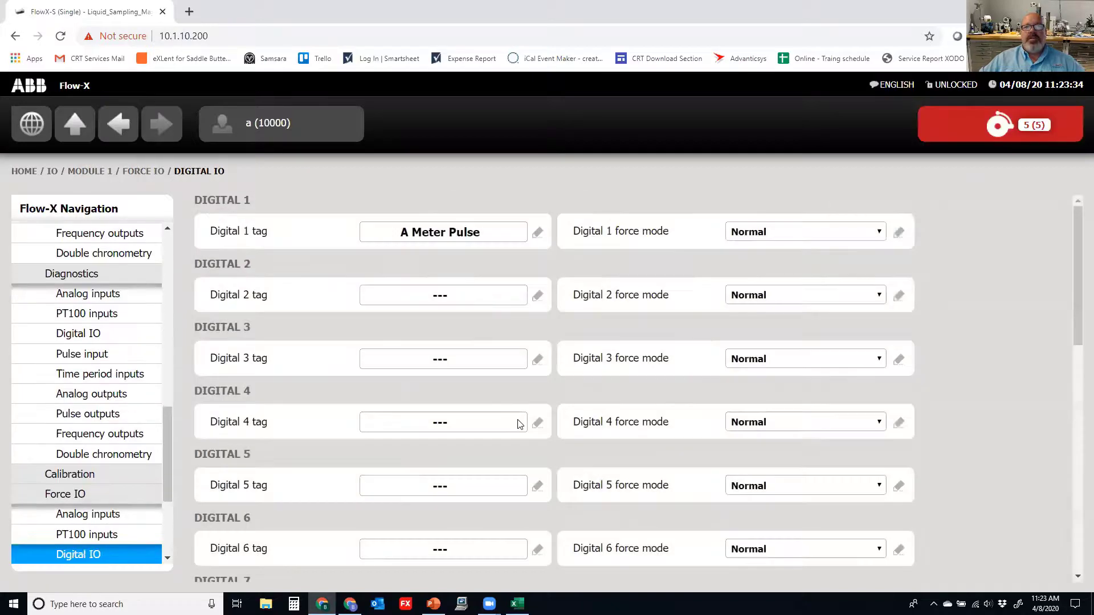
click(845, 295)
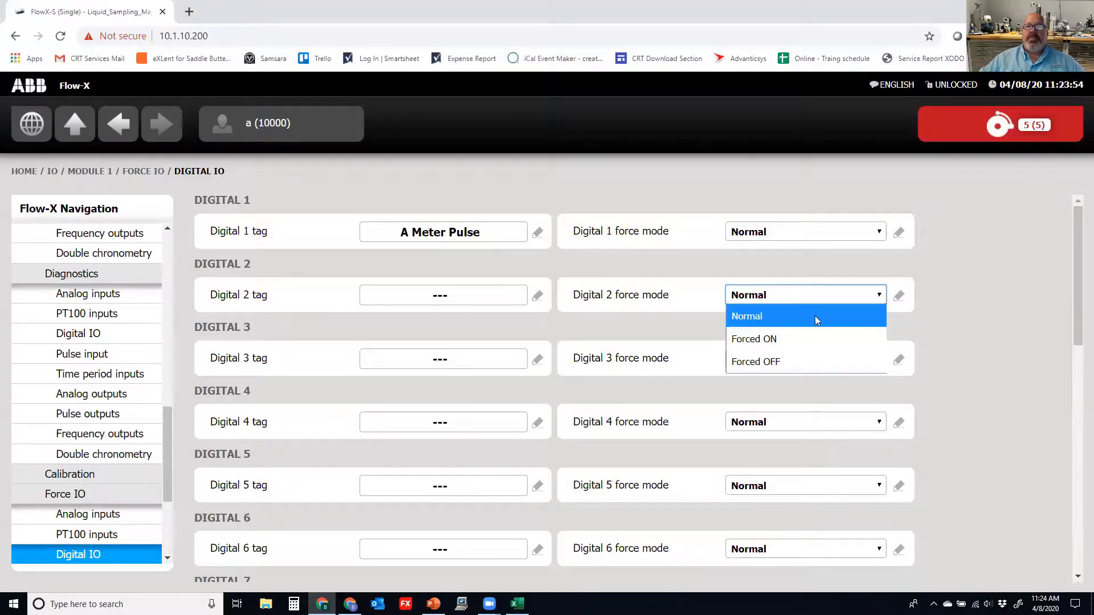
click(800, 336)
click(900, 294)
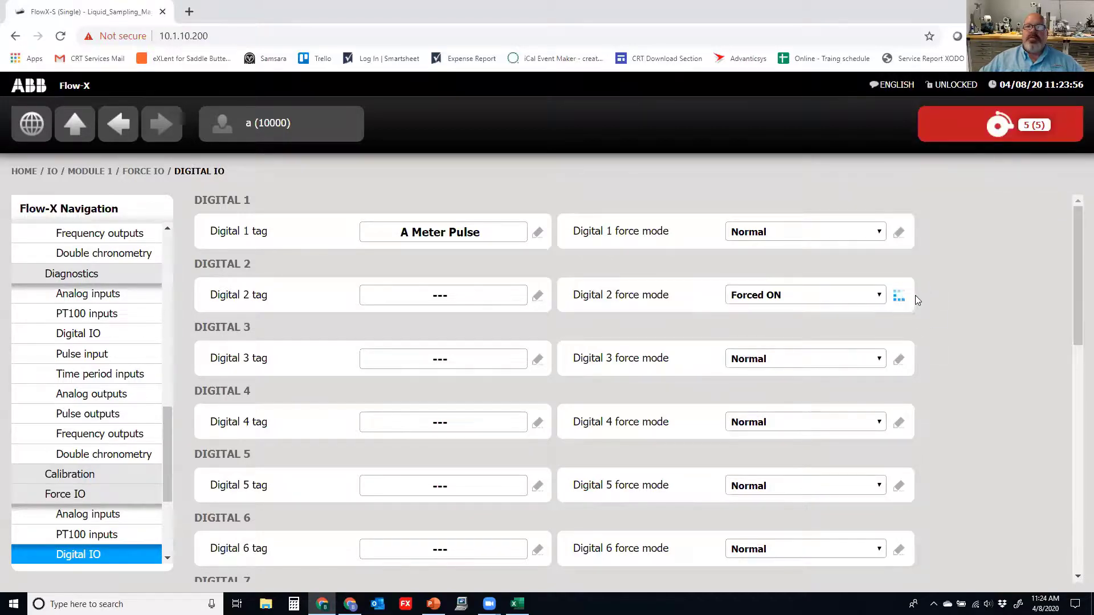
click(1030, 139)
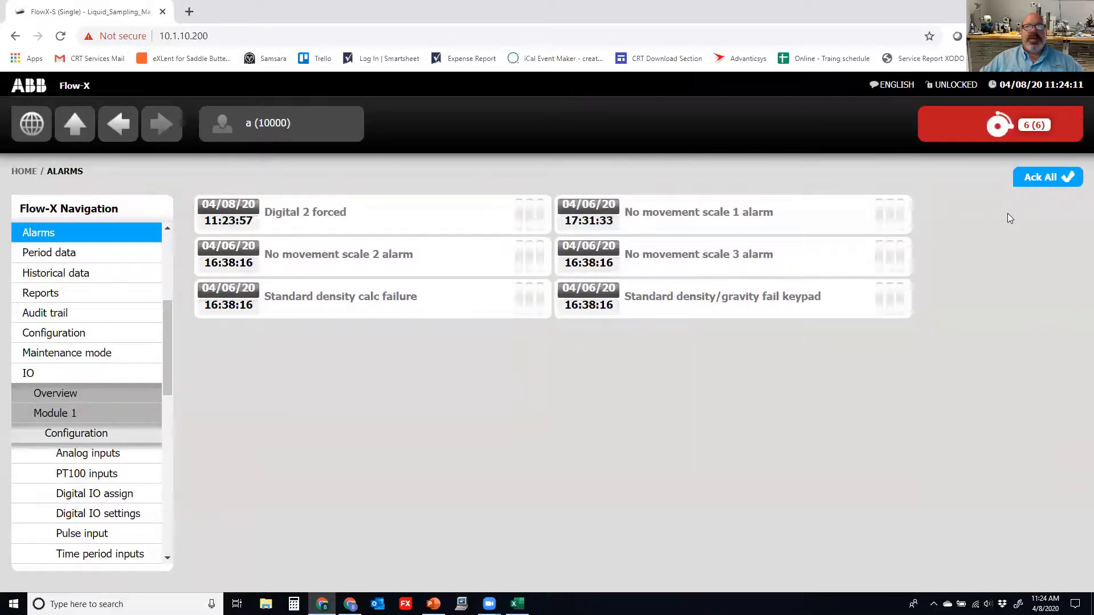
Return to the Digital IO page in Module 1's Force IO and set the Digital 2 force mode to Normal
click(31, 129)
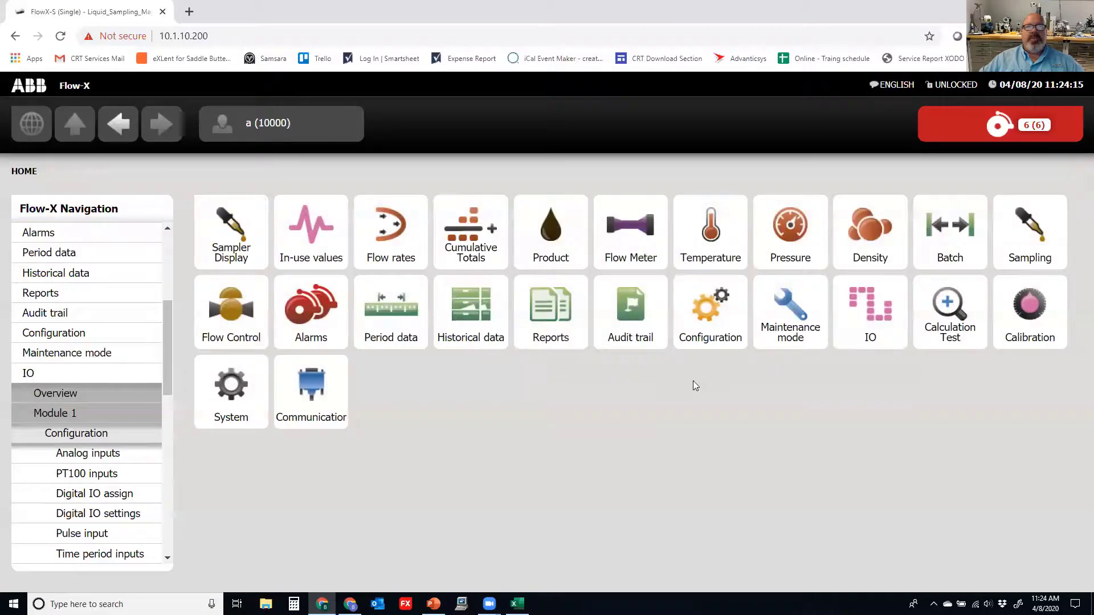
click(897, 341)
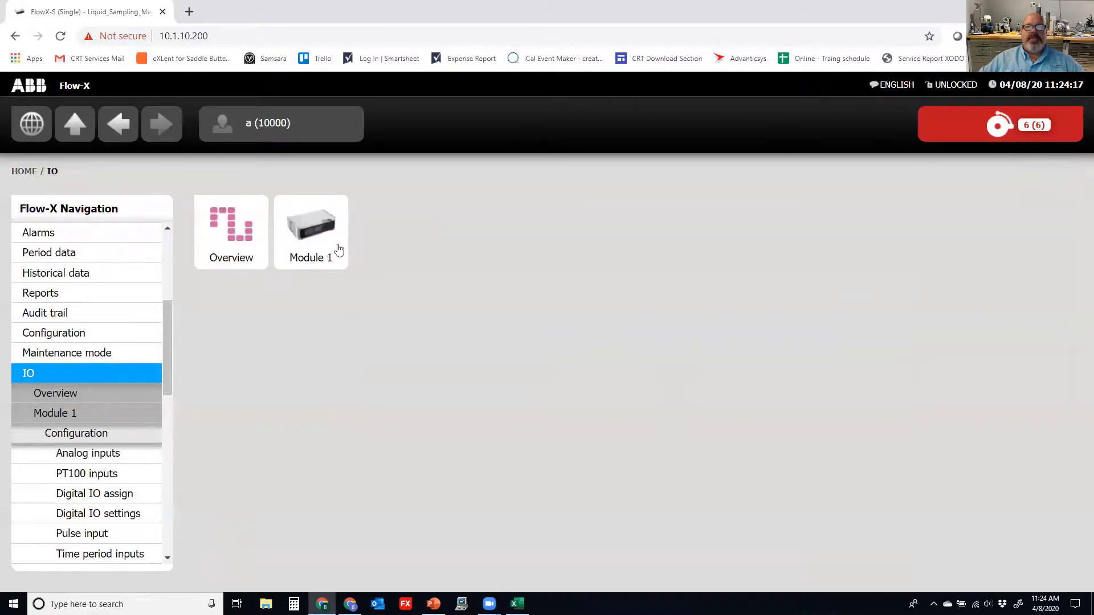
click(339, 250)
click(481, 254)
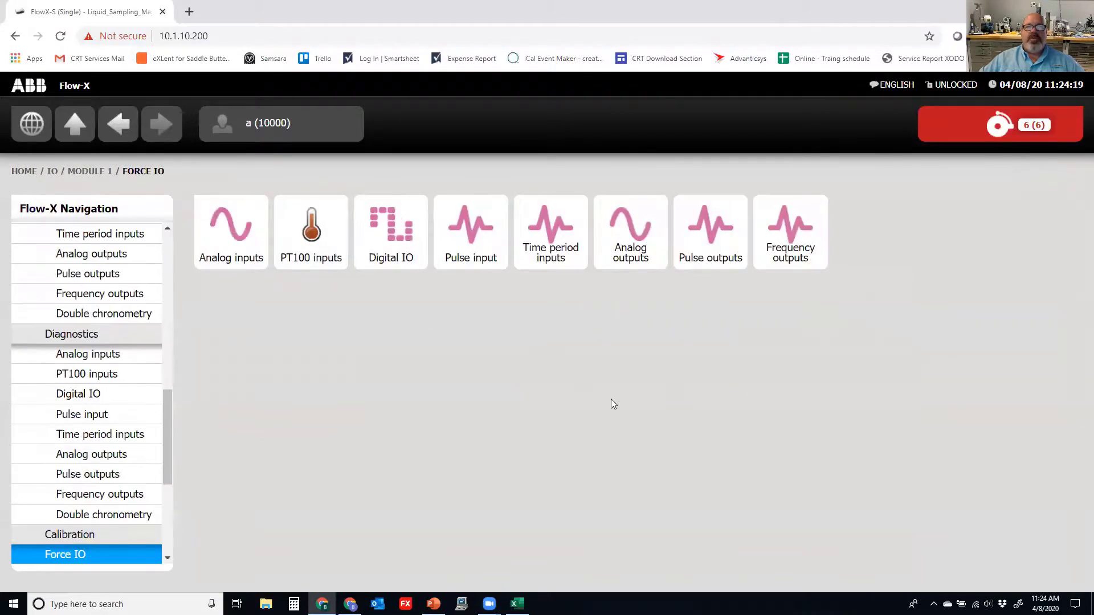
click(391, 236)
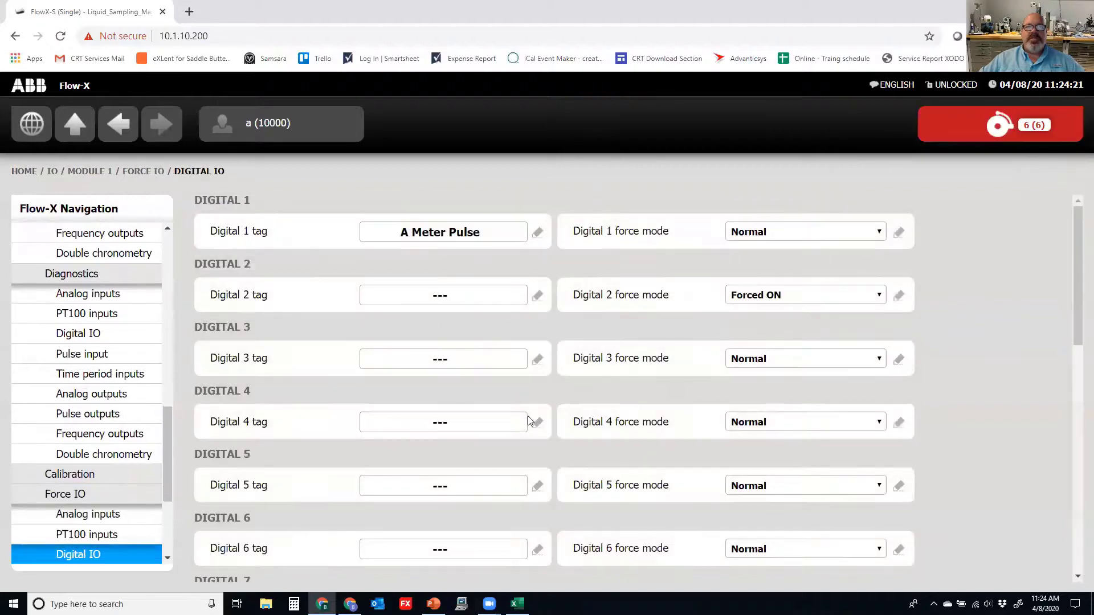
click(833, 304)
click(824, 315)
click(898, 294)
View the analog input force settings of Module 1, and acknowledge all alarms in the alarm list
drag(169, 484, 171, 492)
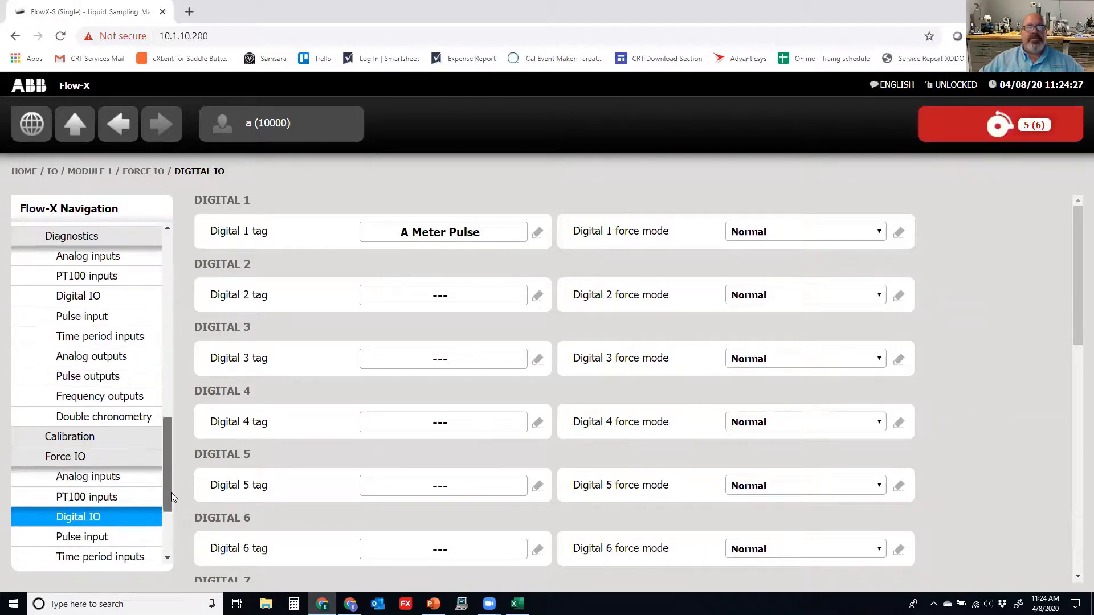
click(143, 477)
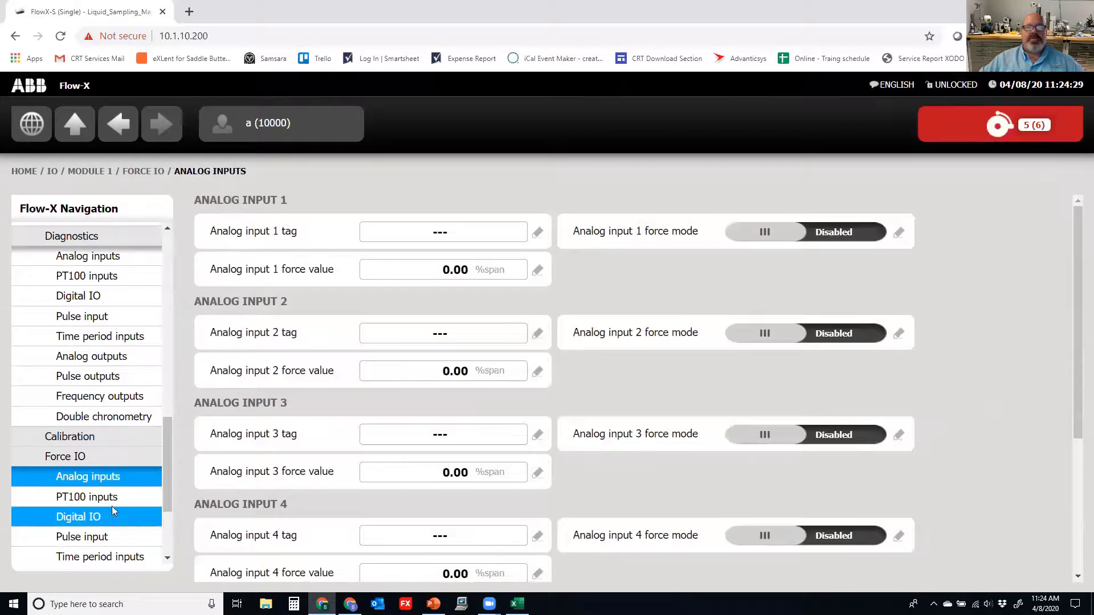
click(981, 131)
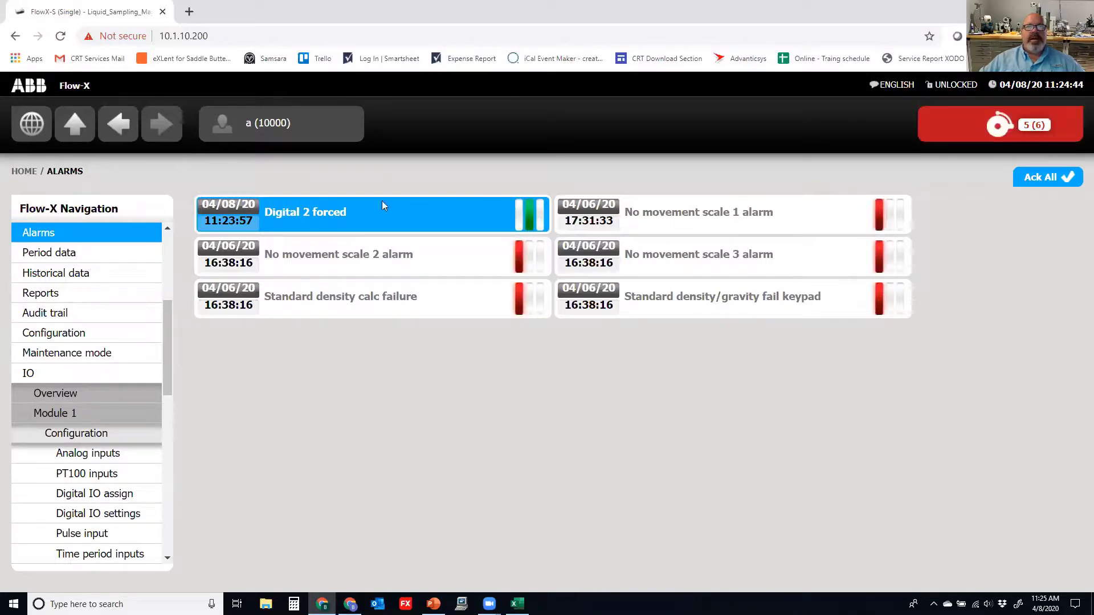
click(521, 223)
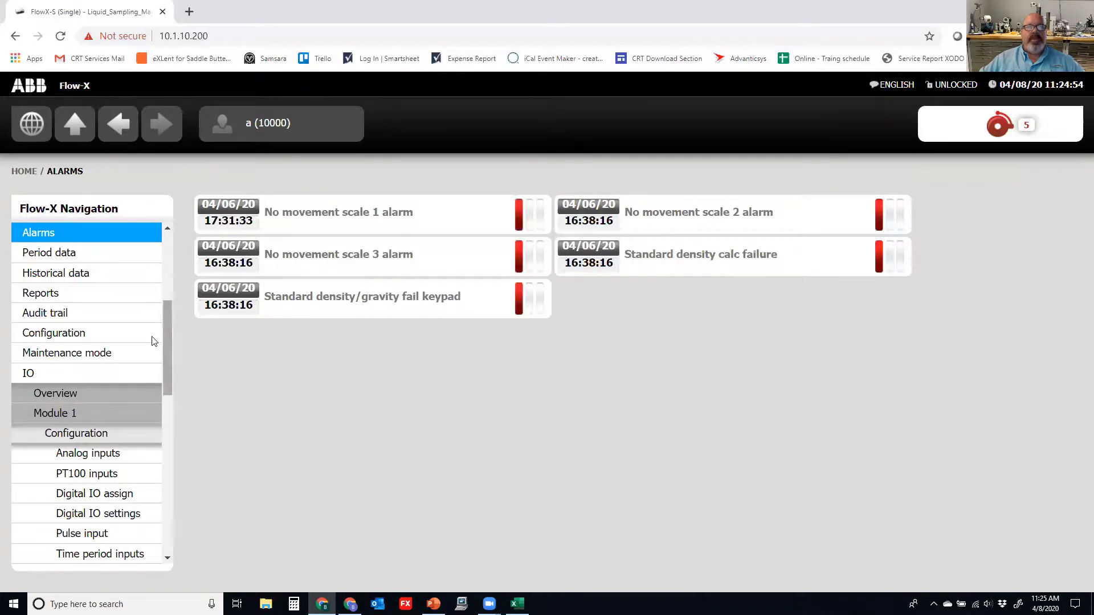
Open the audit trail and examine the recorded force mode changes, alarm events and tag edits
click(117, 315)
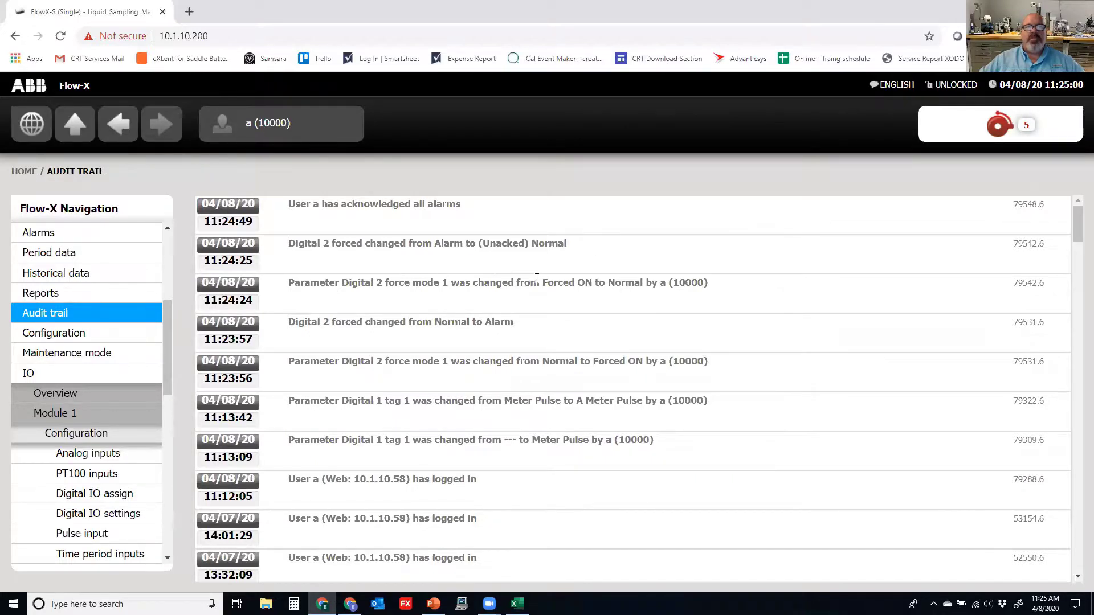
scroll(598, 249, down, 2)
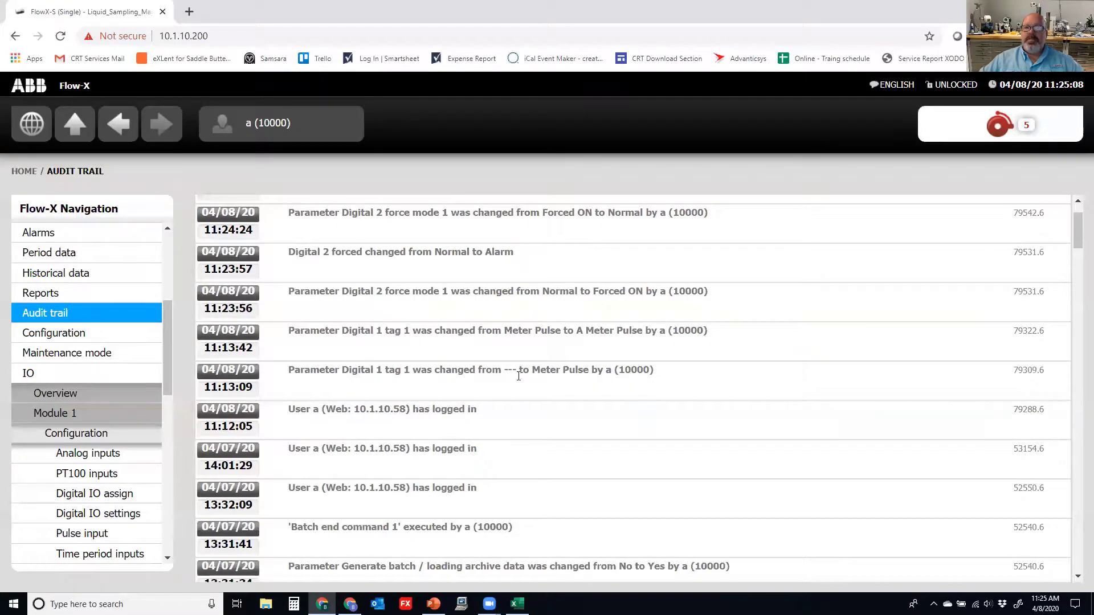
scroll(648, 427, up, 2)
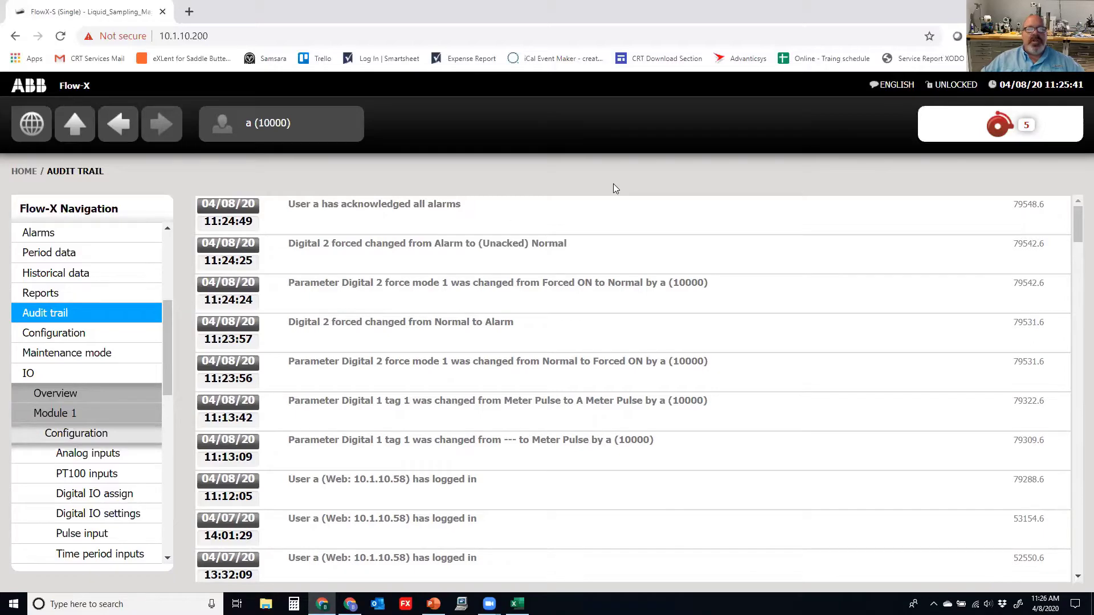
key(alt+Tab)
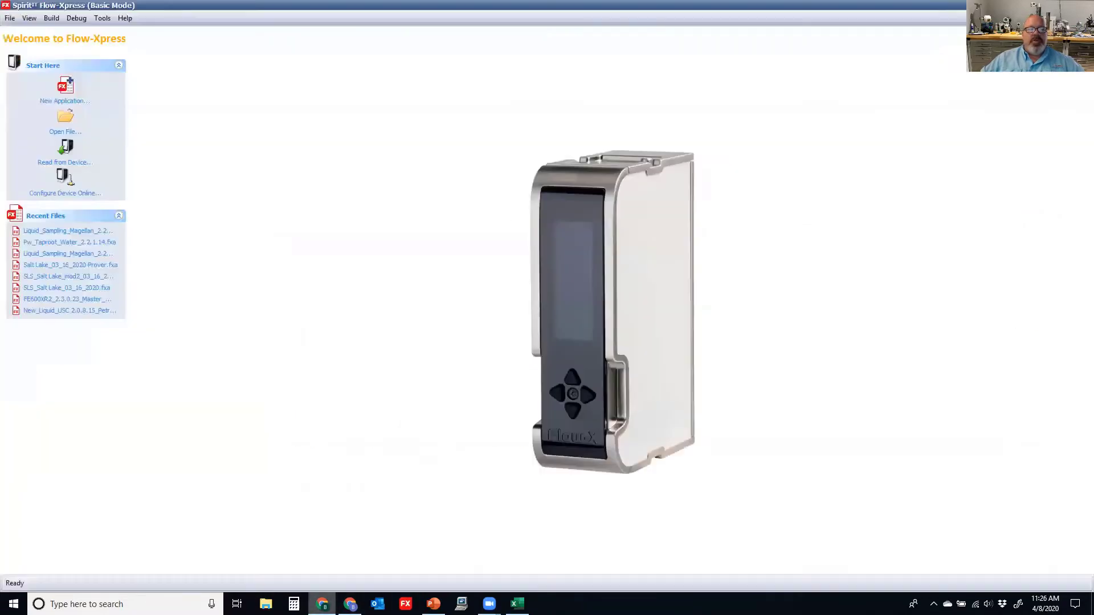
key(alt+Tab)
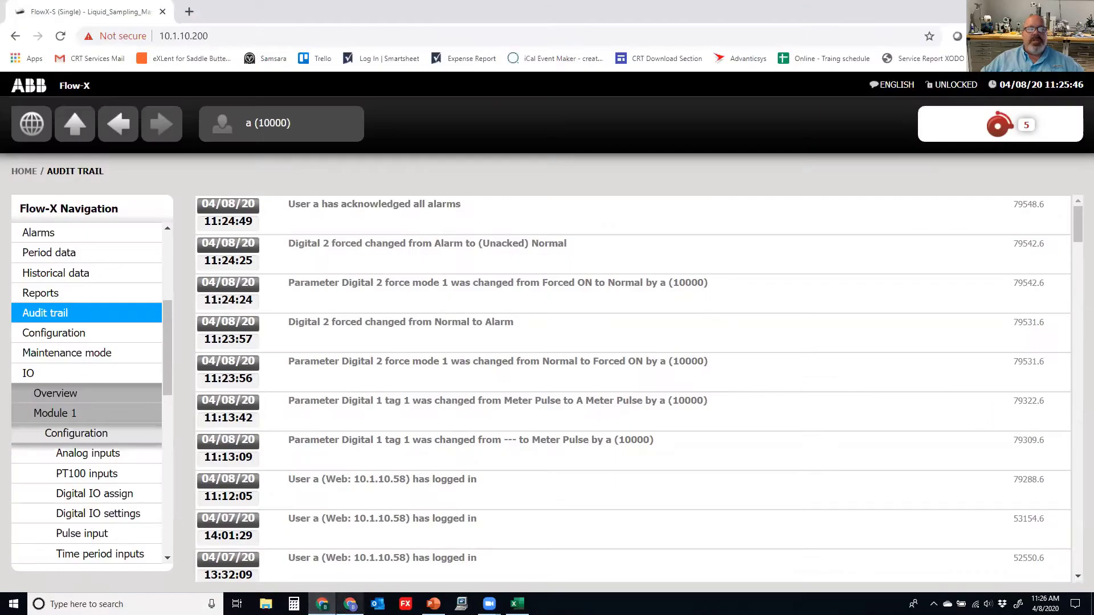
mouse_move(350, 603)
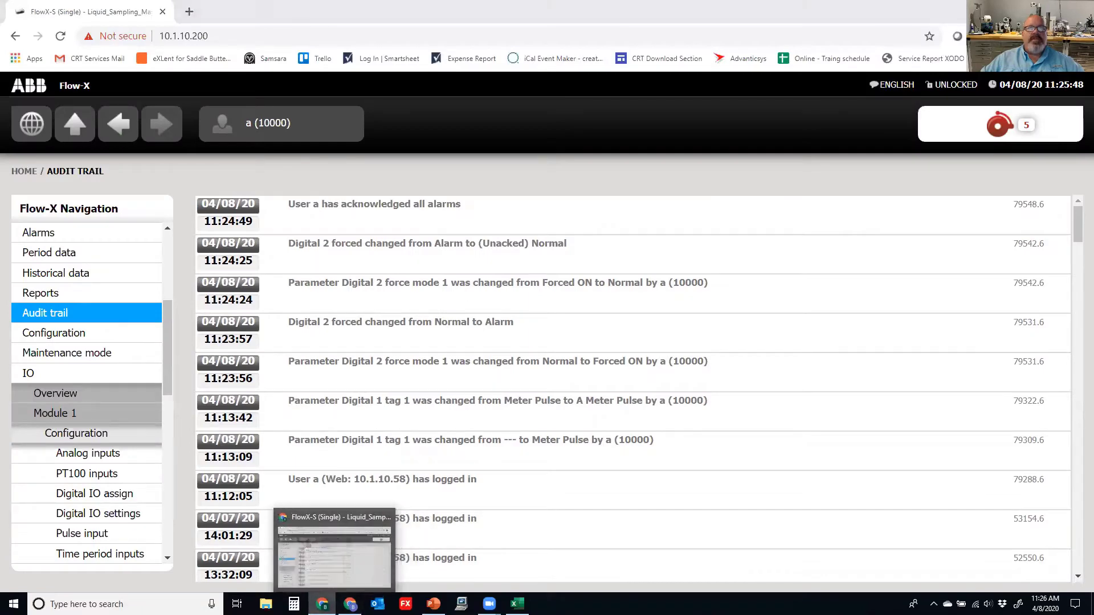
key(alt+Tab)
key(alt+Tab)
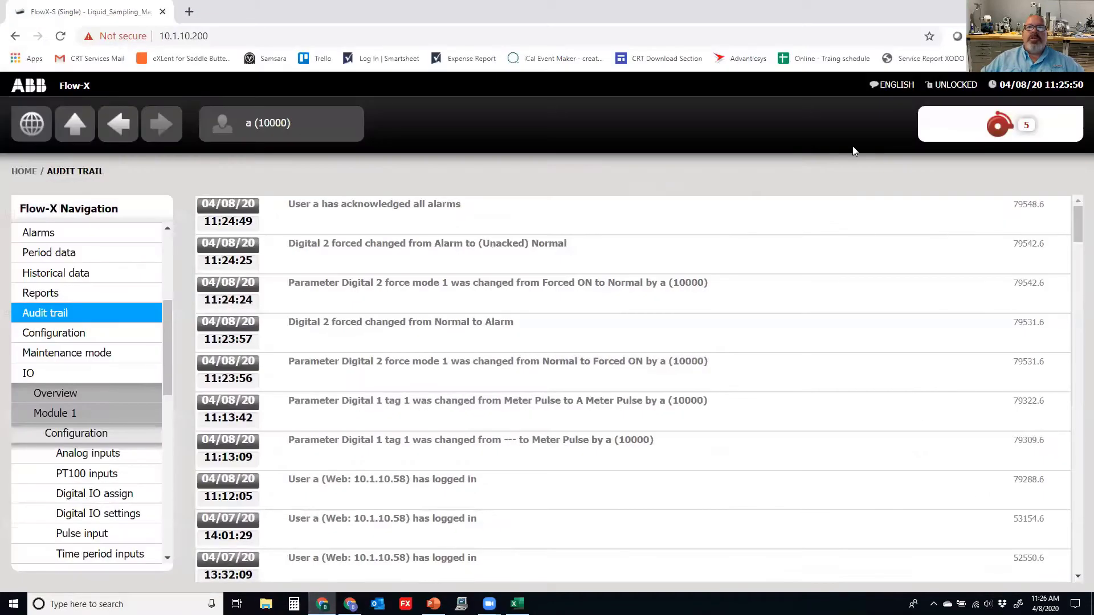
Open the bookmarked online training schedule in Google Sheets and look over the FlowX classes with their live and video links
click(827, 58)
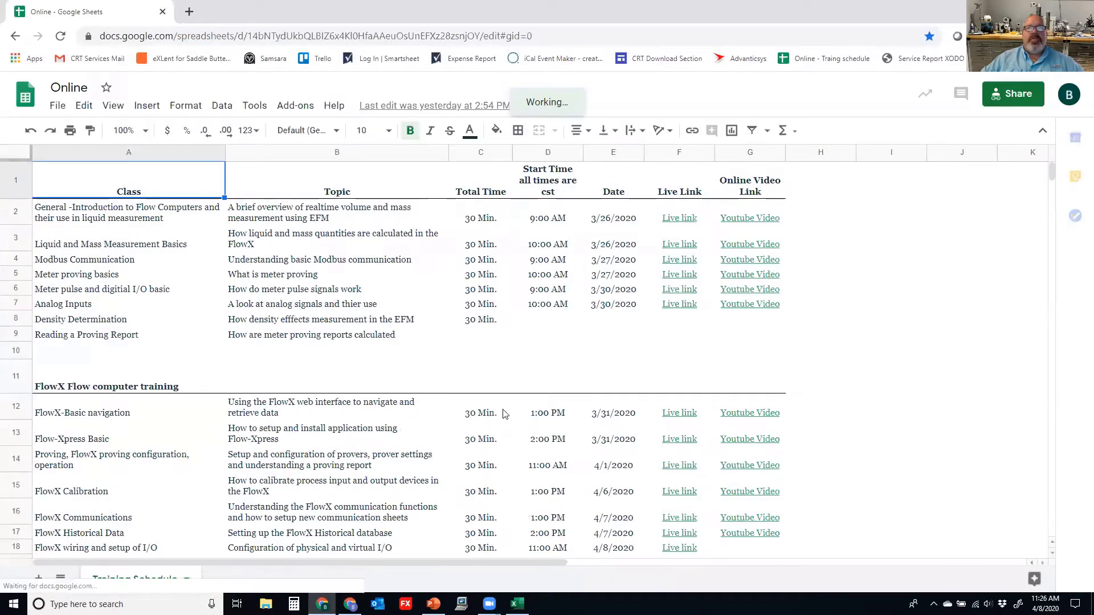
mouse_move(688, 248)
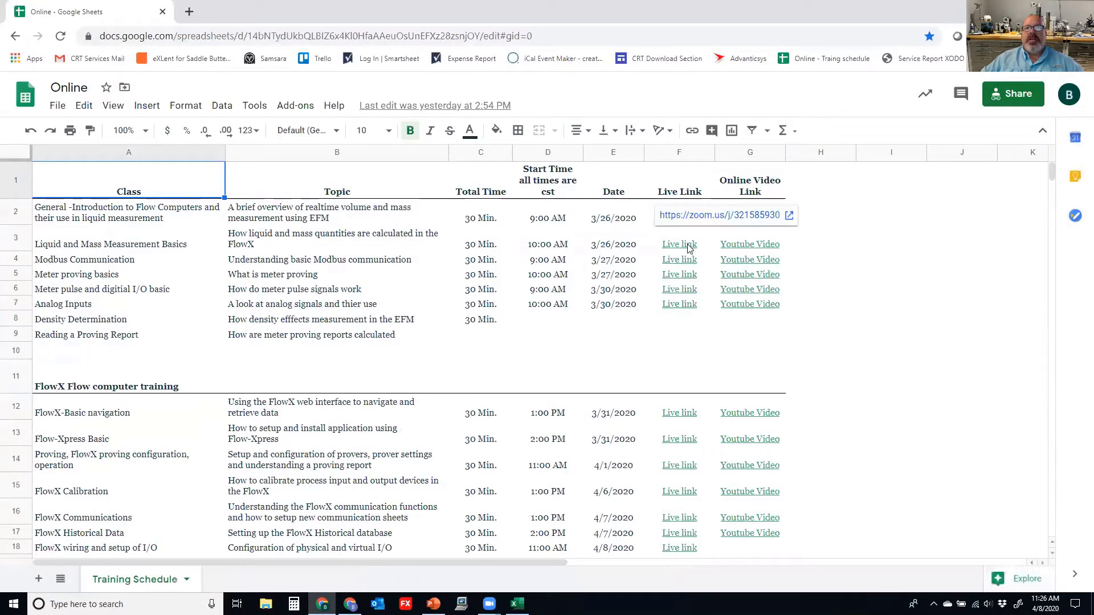
mouse_move(768, 302)
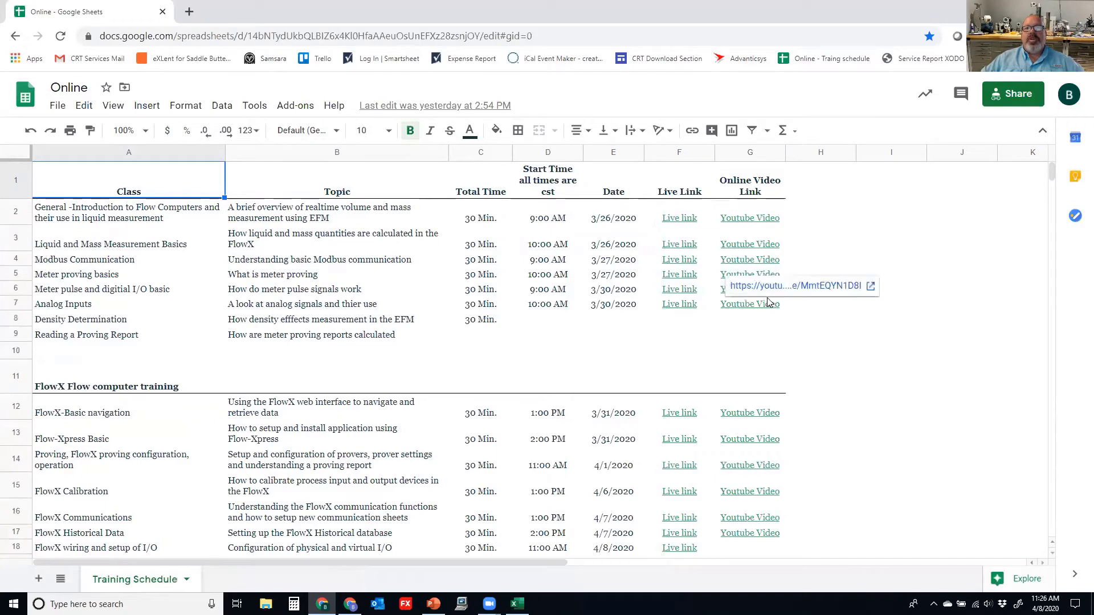
scroll(470, 424, down, 1)
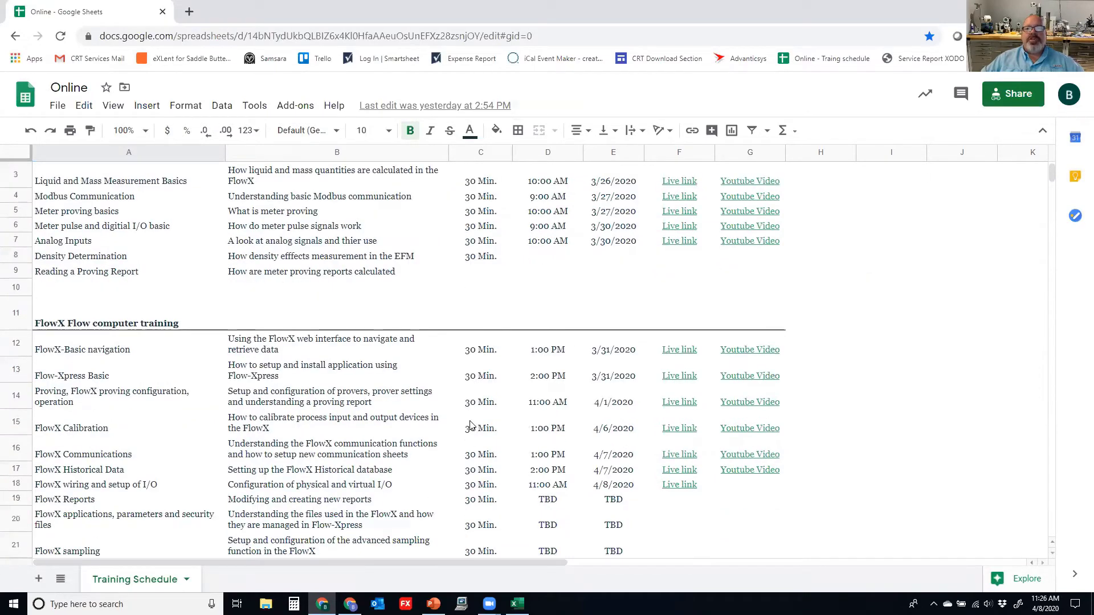